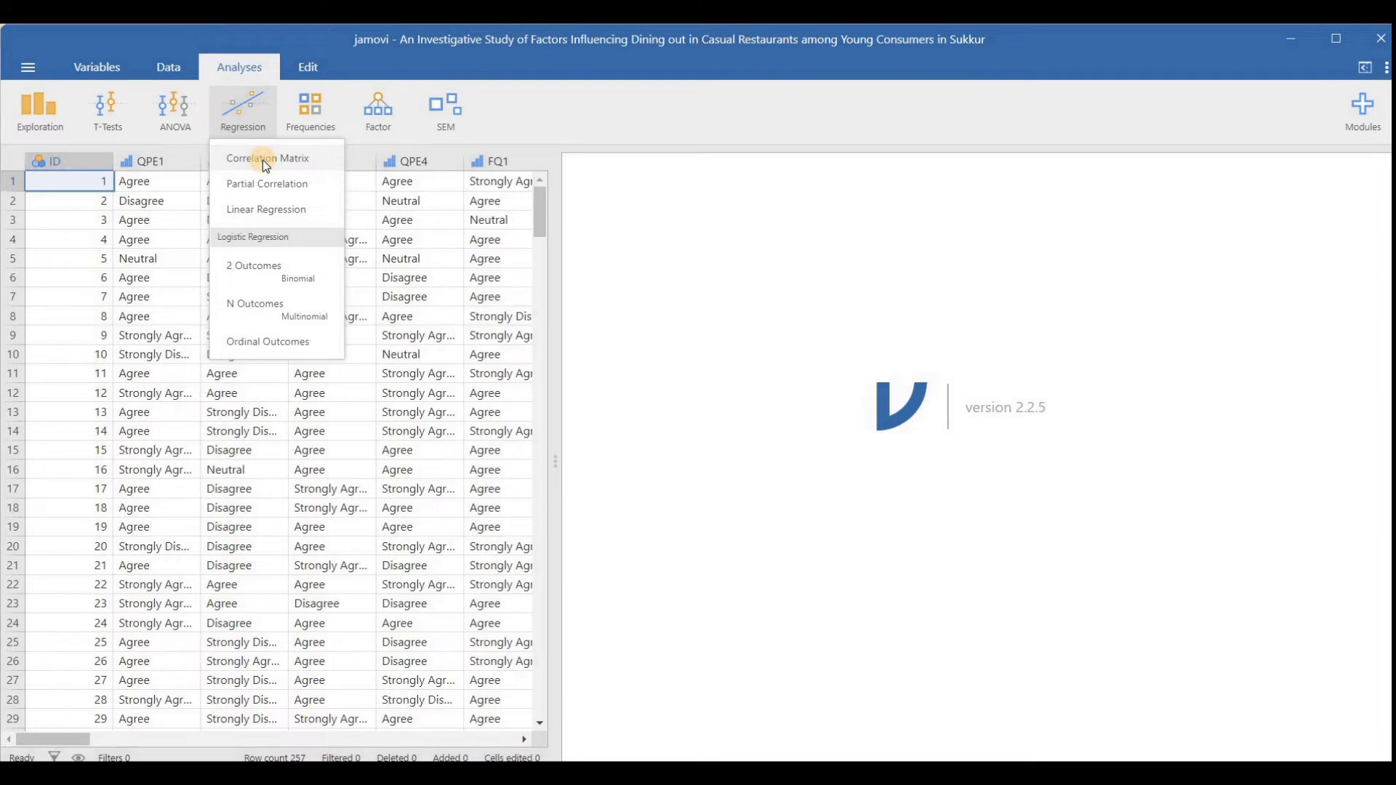
- Create a Correlation Matrix analysis with the variables QPE1, QPE2, QPE3 and QPE4
{"action": "left_click", "coordinate": [264, 159]}
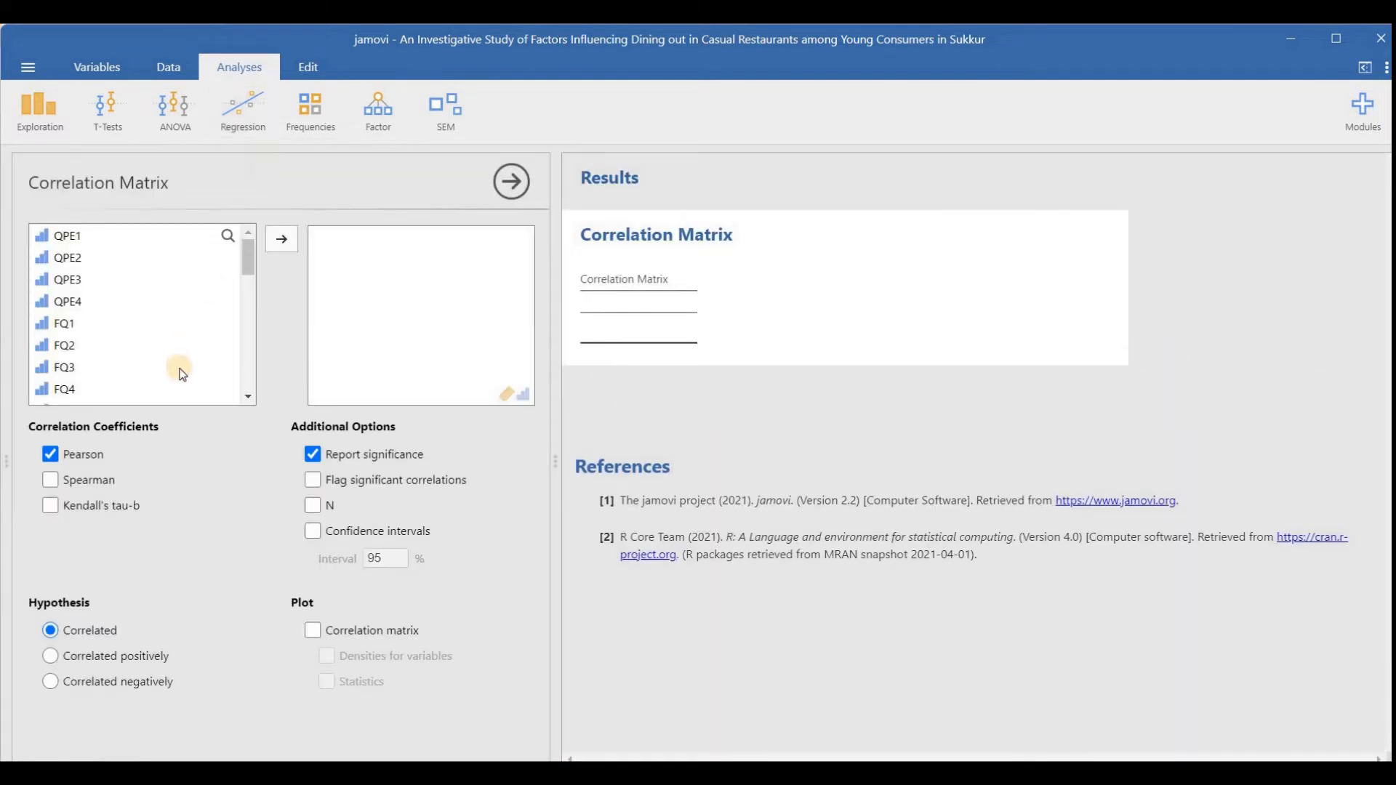
{"action": "left_click", "coordinate": [78, 245]}
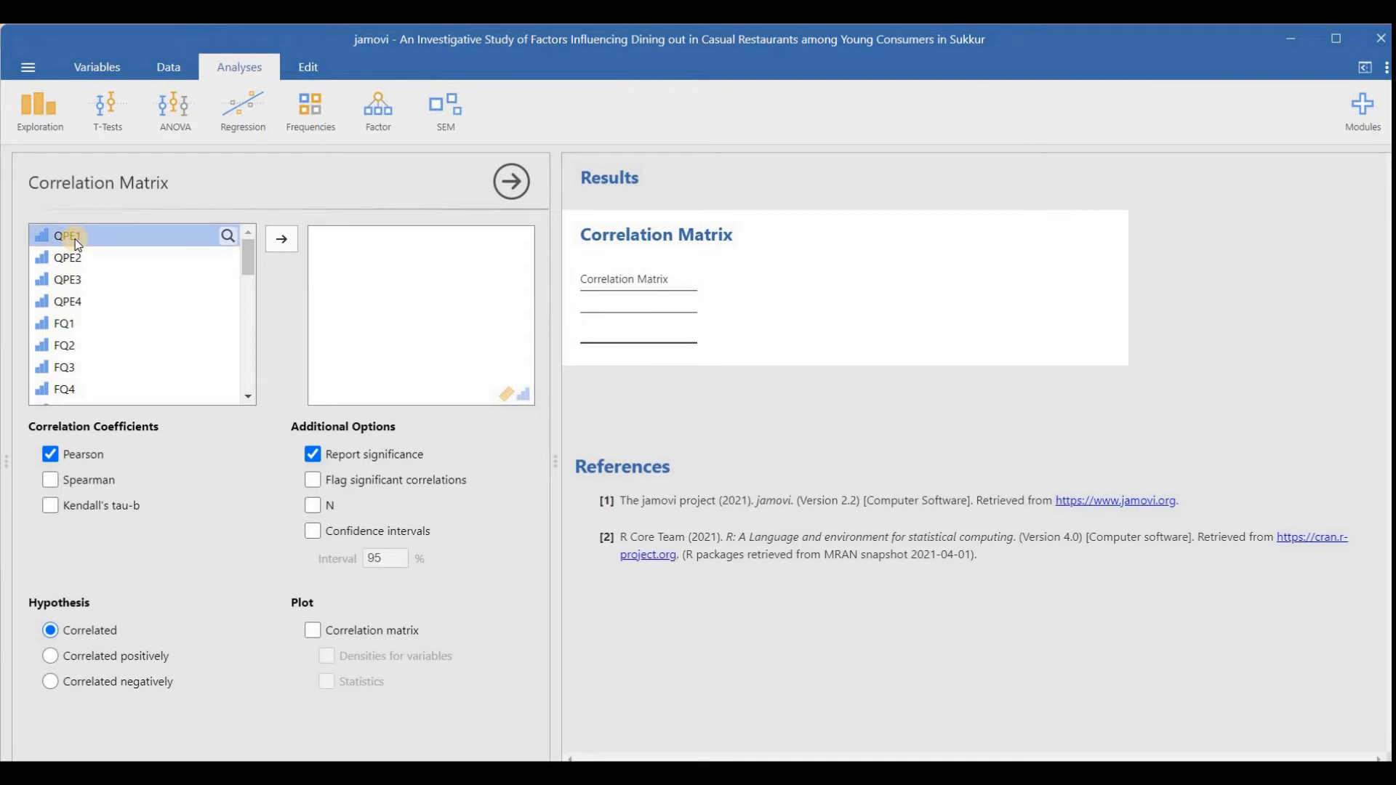
{"action": "left_click", "coordinate": [81, 301], "text": "shift"}
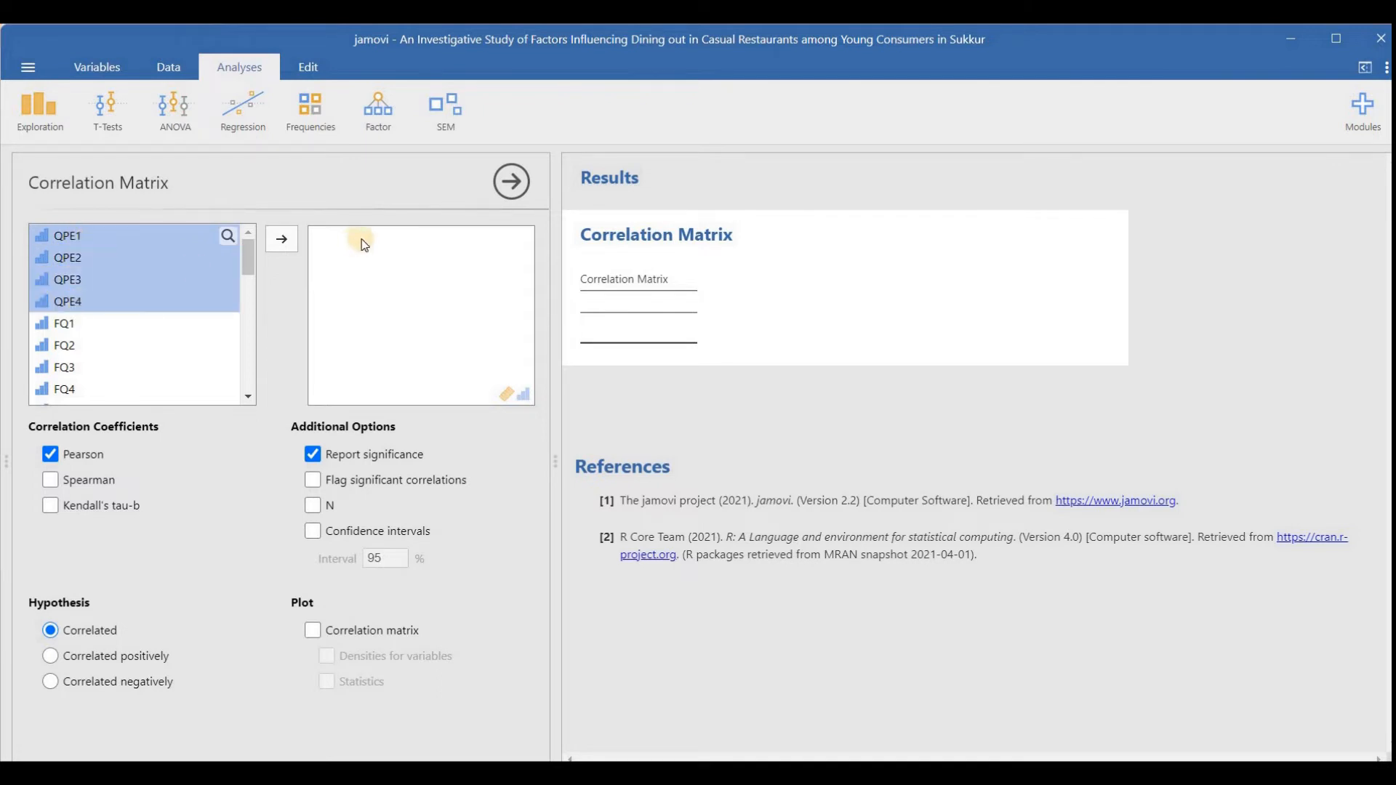
{"action": "left_click", "coordinate": [287, 236]}
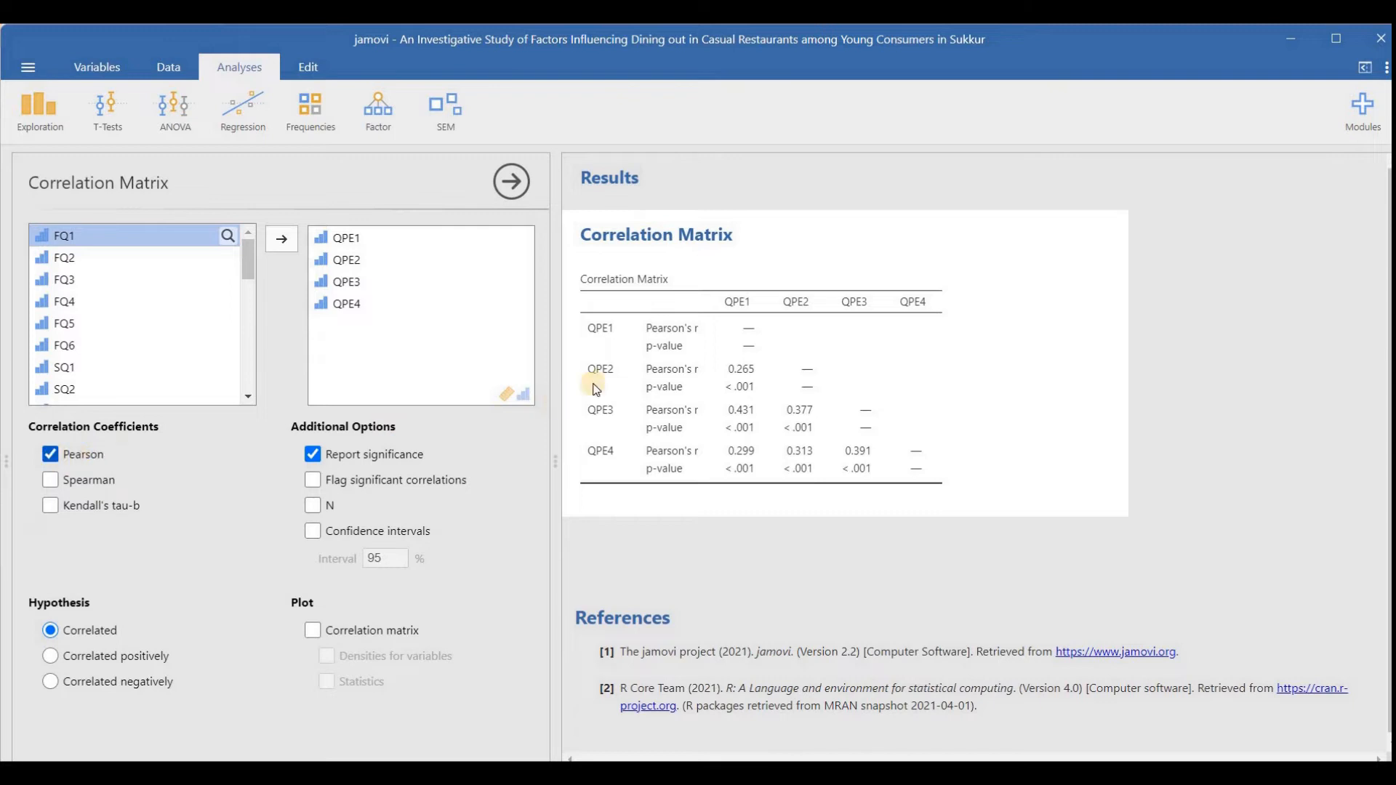
- Try the Spearman and Kendall's tau-b coefficients one at a time alongside Pearson, and turn each off again
{"action": "left_click", "coordinate": [87, 480]}
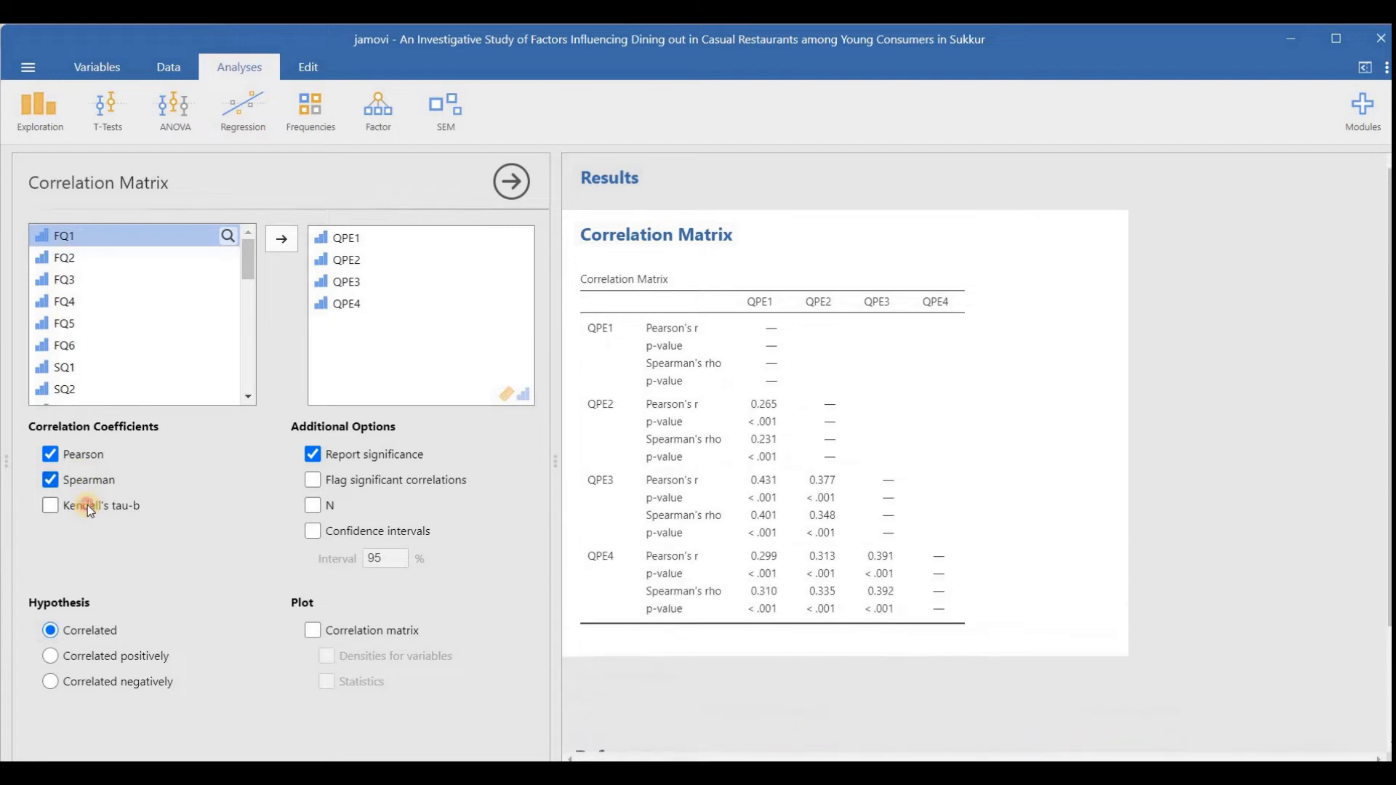
{"action": "left_click", "coordinate": [87, 478]}
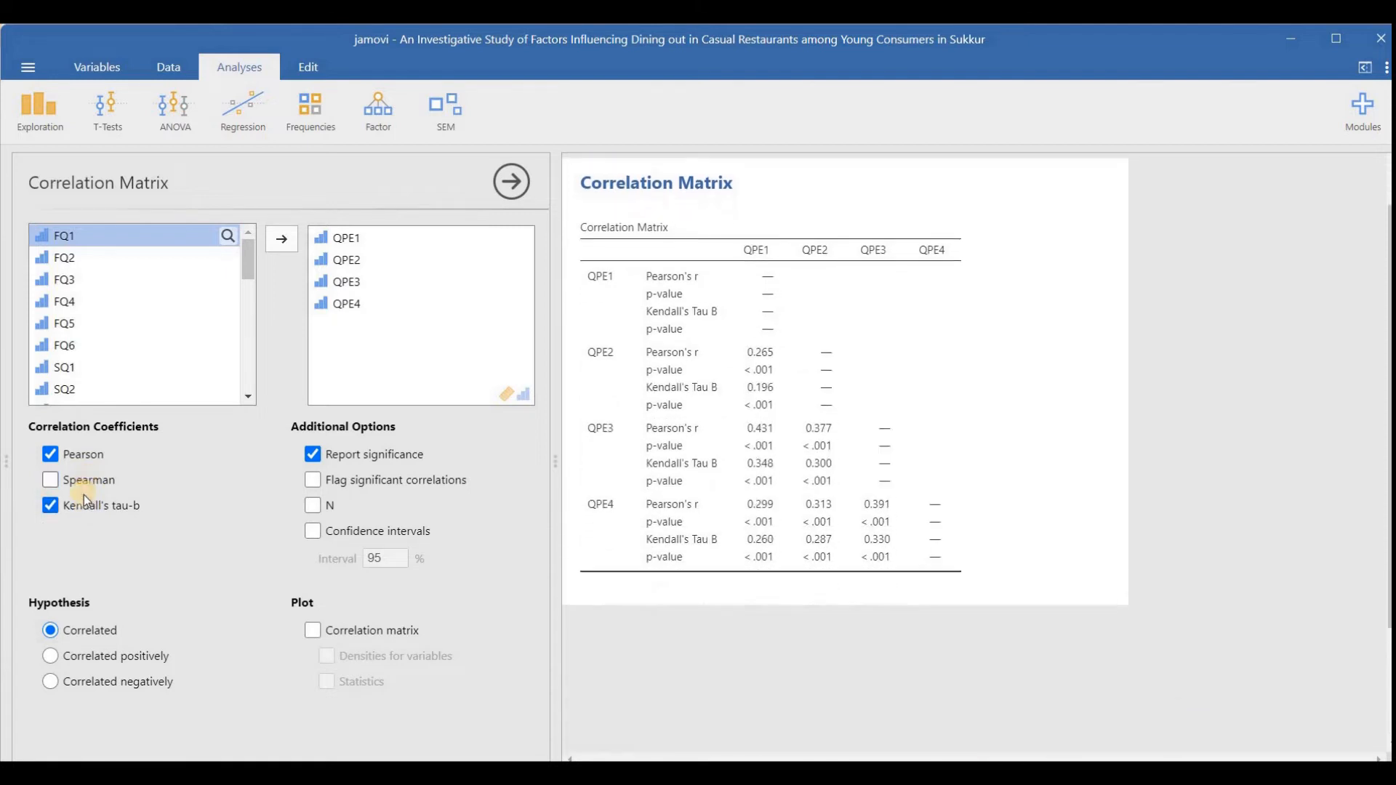
{"action": "left_click", "coordinate": [83, 477]}
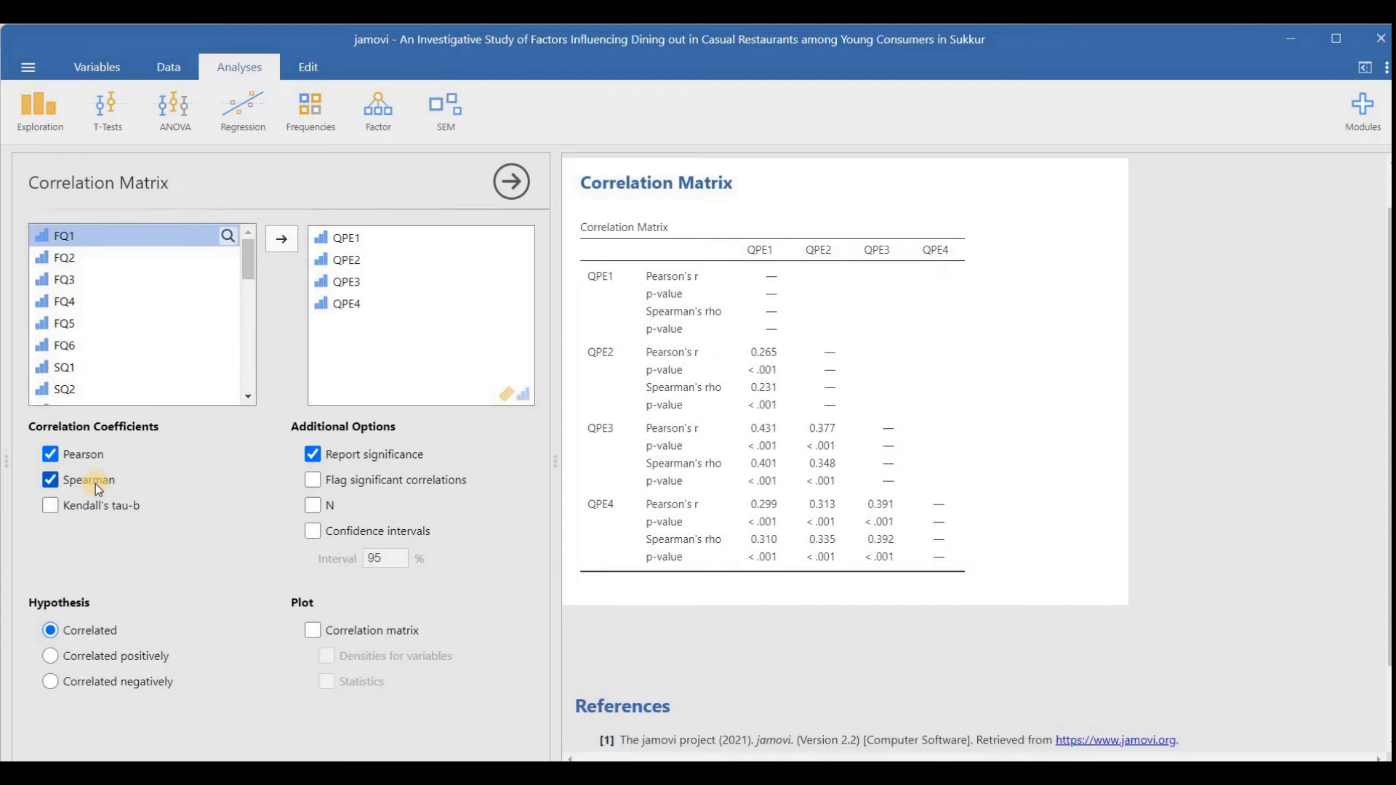
{"action": "left_click", "coordinate": [86, 480]}
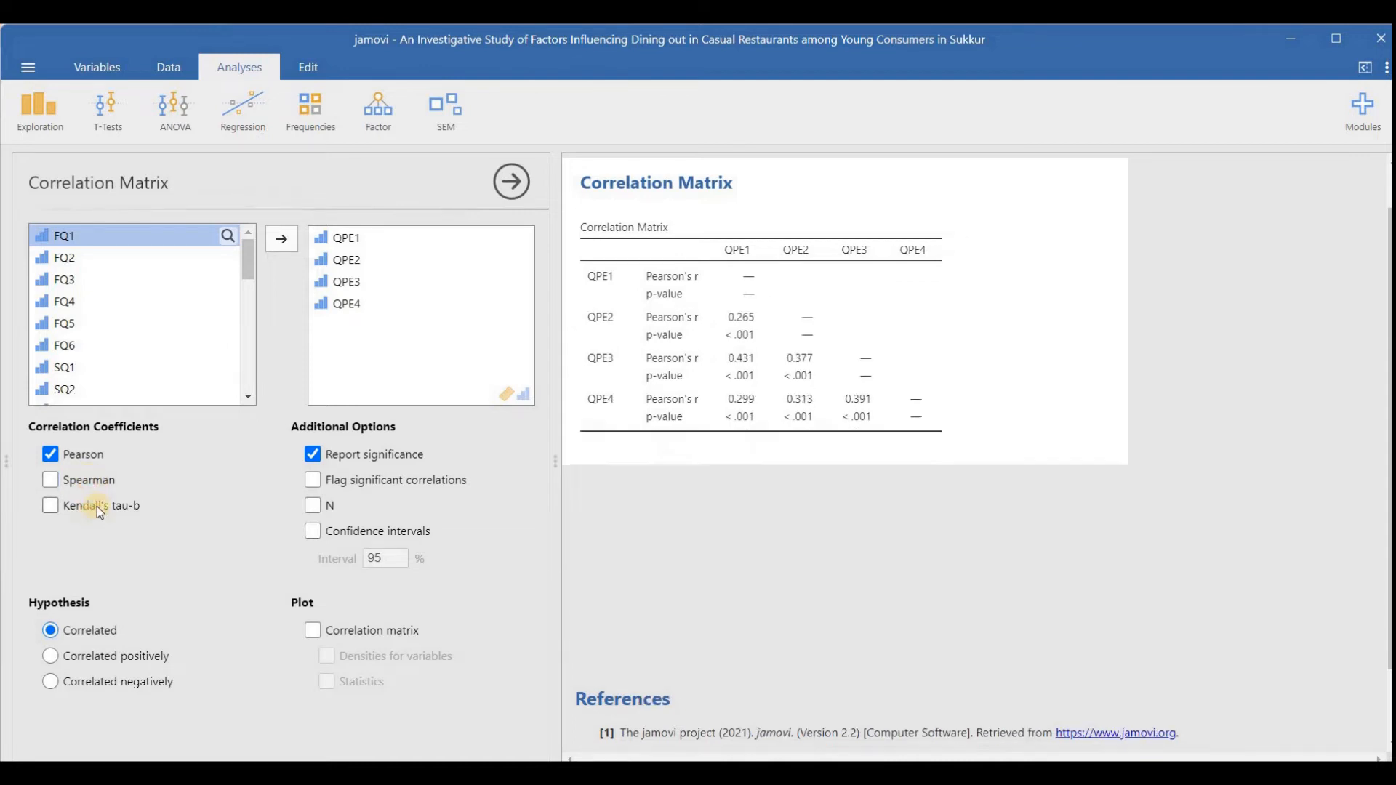
{"action": "left_click", "coordinate": [98, 506]}
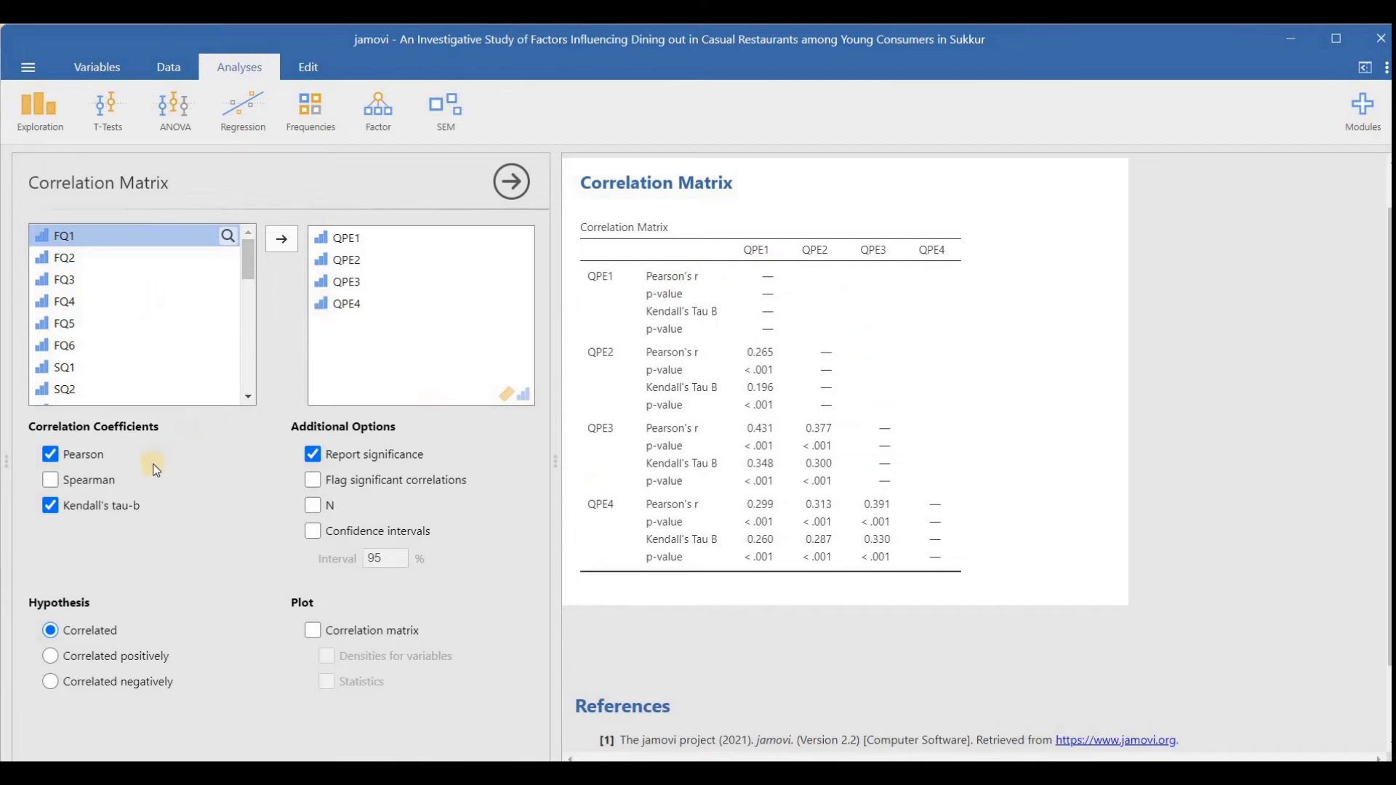
{"action": "left_click", "coordinate": [90, 509]}
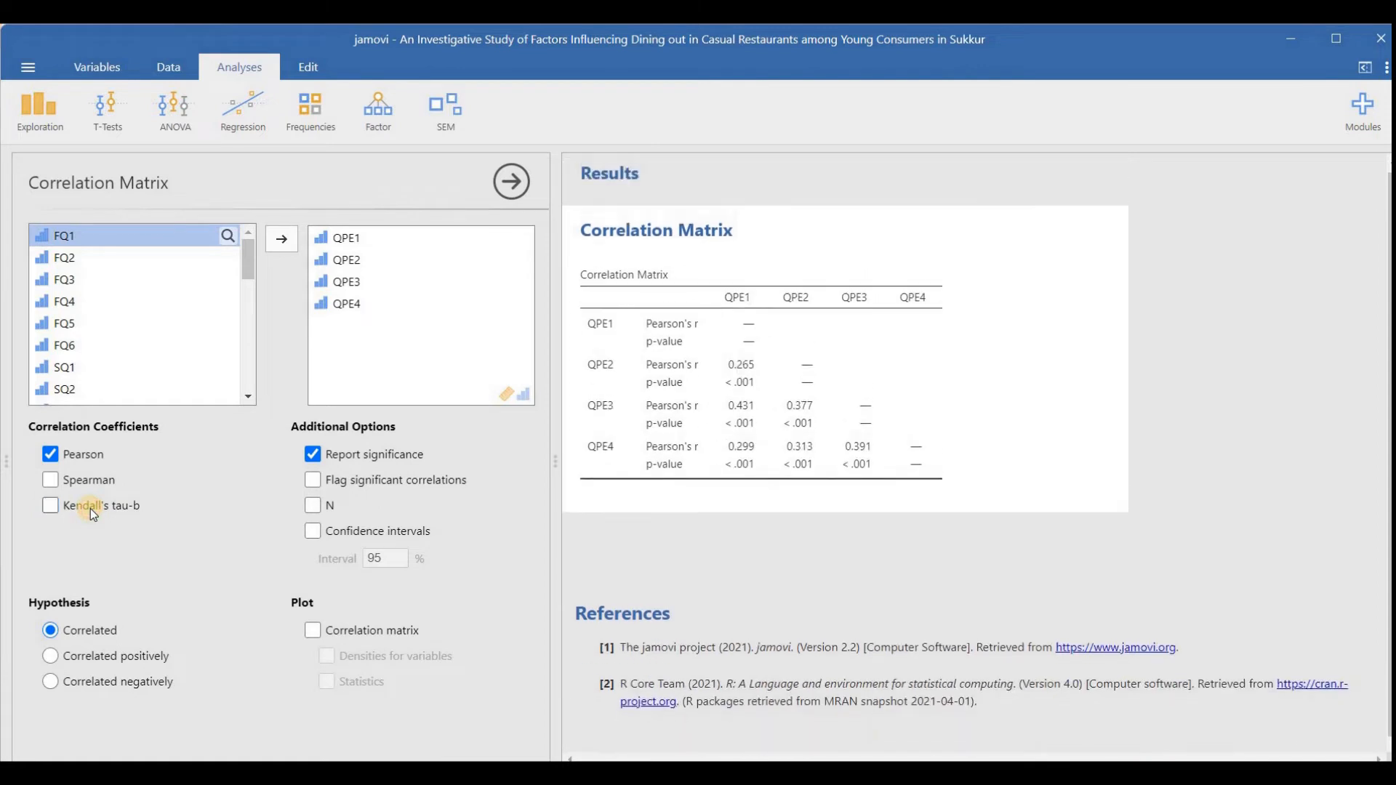
- Show Spearman and Kendall's tau-b together with Pearson in the matrix, and return to Pearson only
{"action": "left_click", "coordinate": [88, 481]}
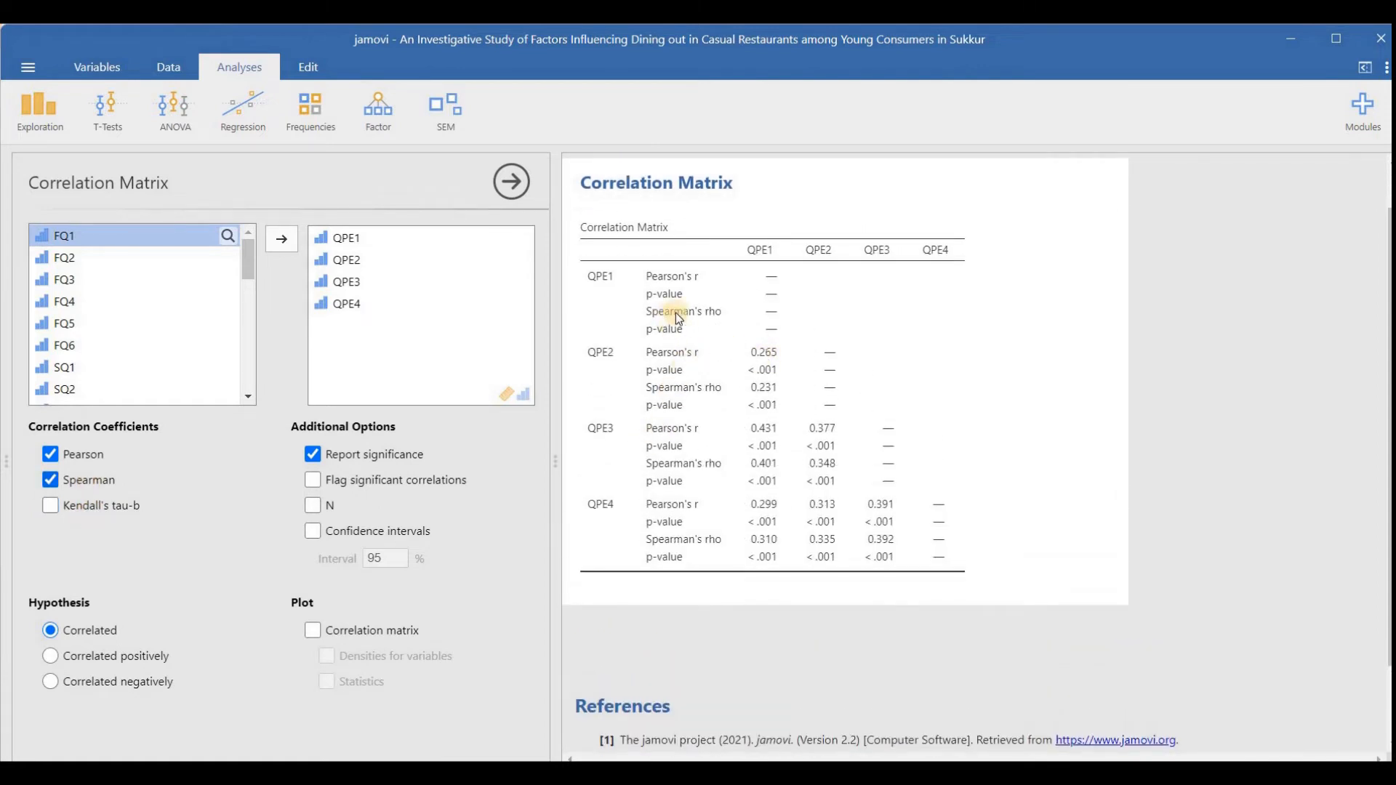
{"action": "left_click", "coordinate": [105, 503]}
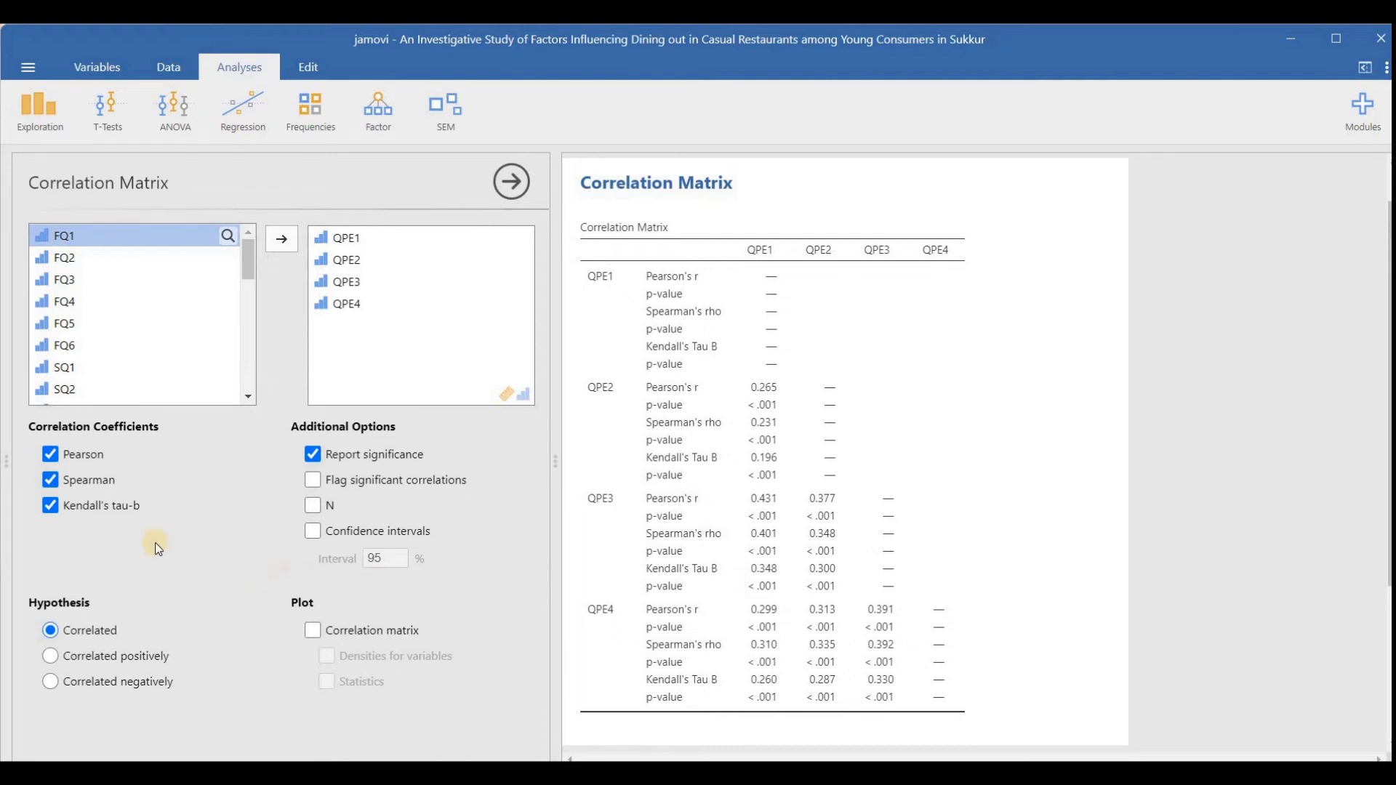
{"action": "left_click", "coordinate": [106, 507]}
{"action": "left_click", "coordinate": [96, 478]}
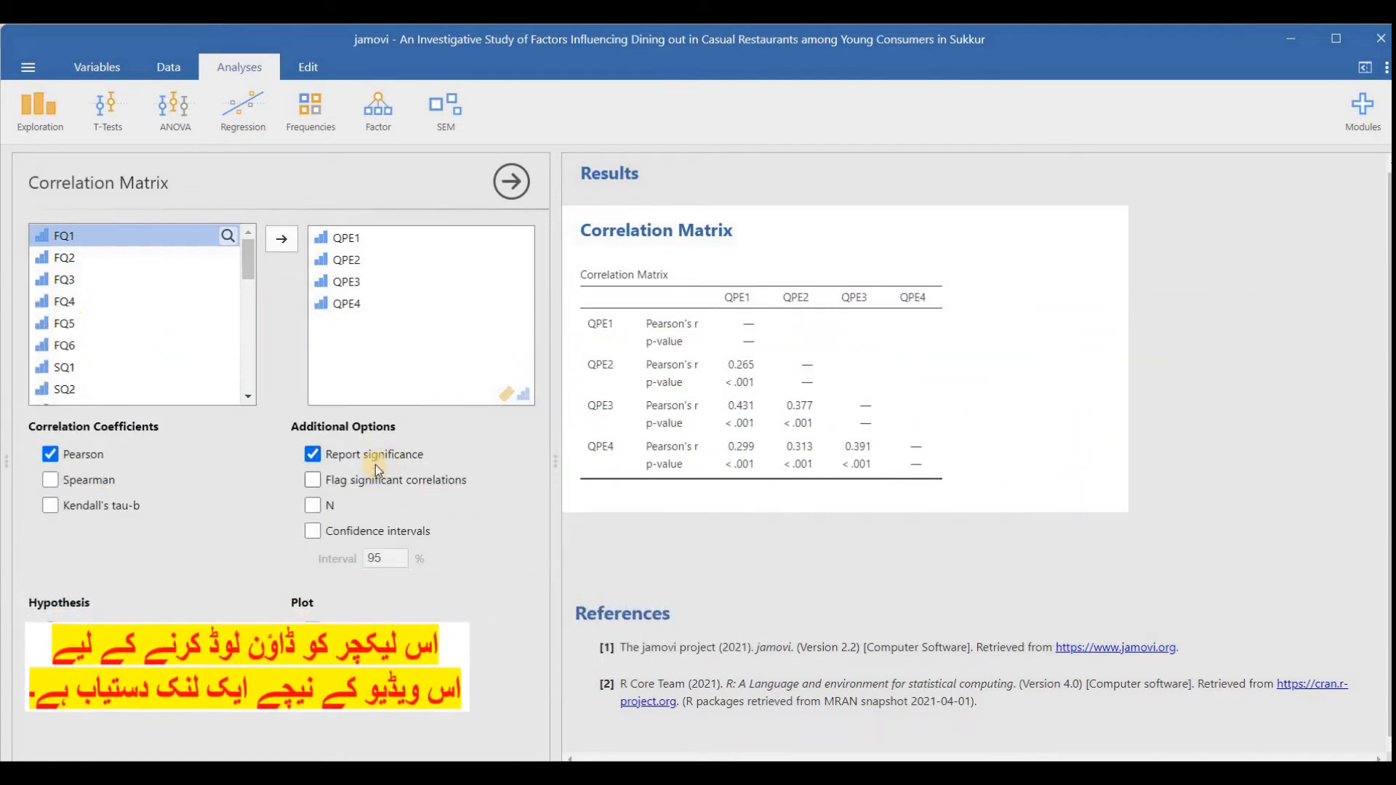
- Switch the significance reporting off and back on to compare the matrix with and without p-values
{"action": "left_click", "coordinate": [375, 455]}
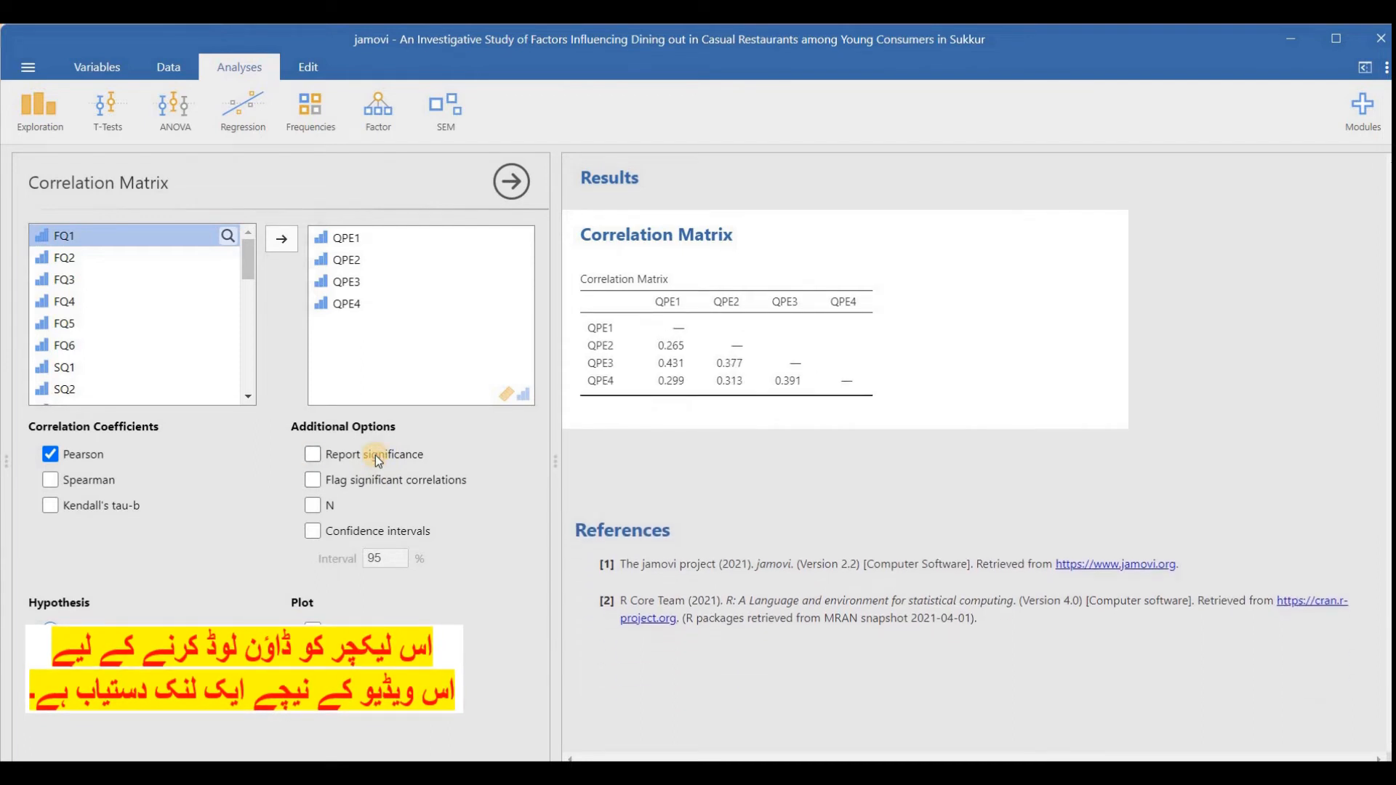
{"action": "left_click", "coordinate": [375, 455]}
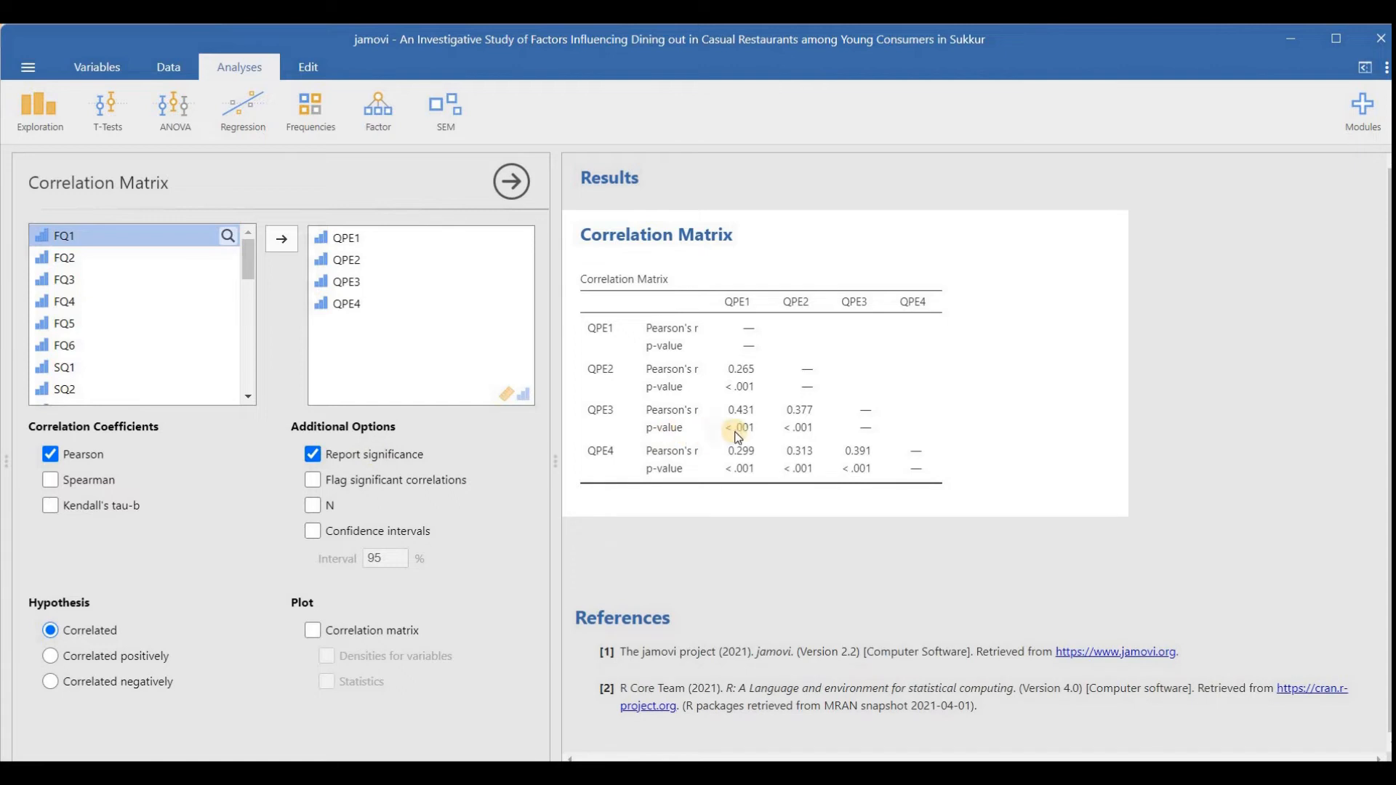
{"action": "left_click", "coordinate": [373, 457]}
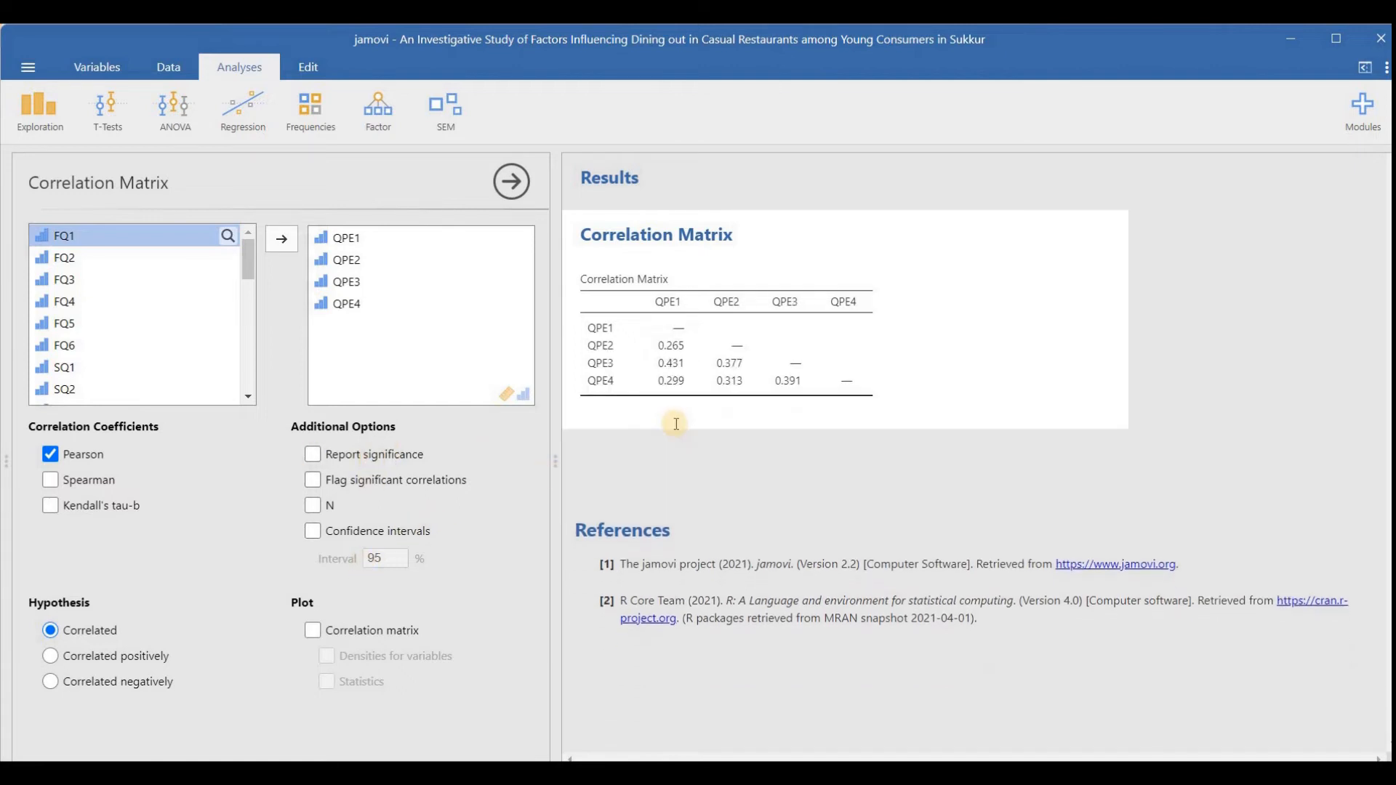
{"action": "left_click", "coordinate": [389, 458]}
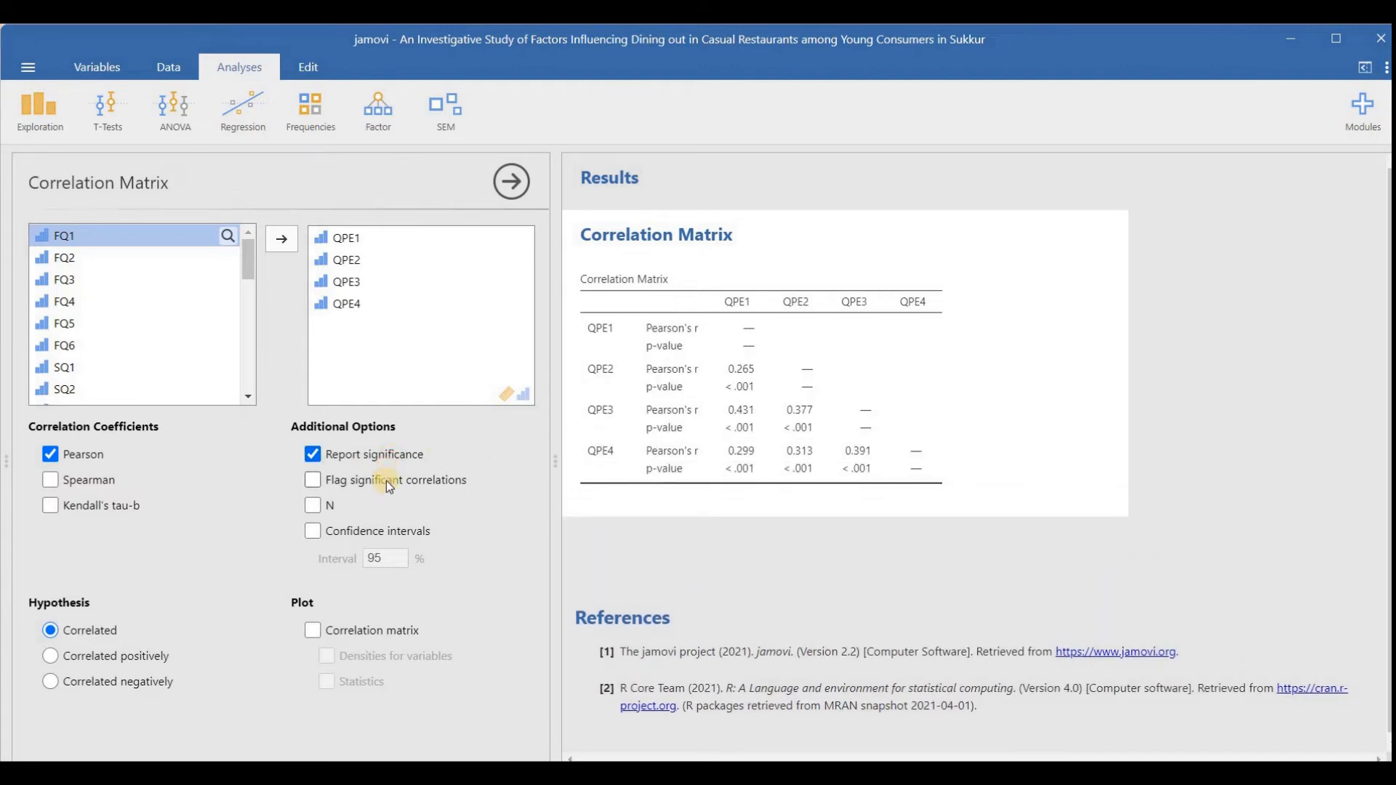
- Flag significant correlations and add N and the 95% confidence intervals to the correlation matrix
{"action": "left_click", "coordinate": [386, 481]}
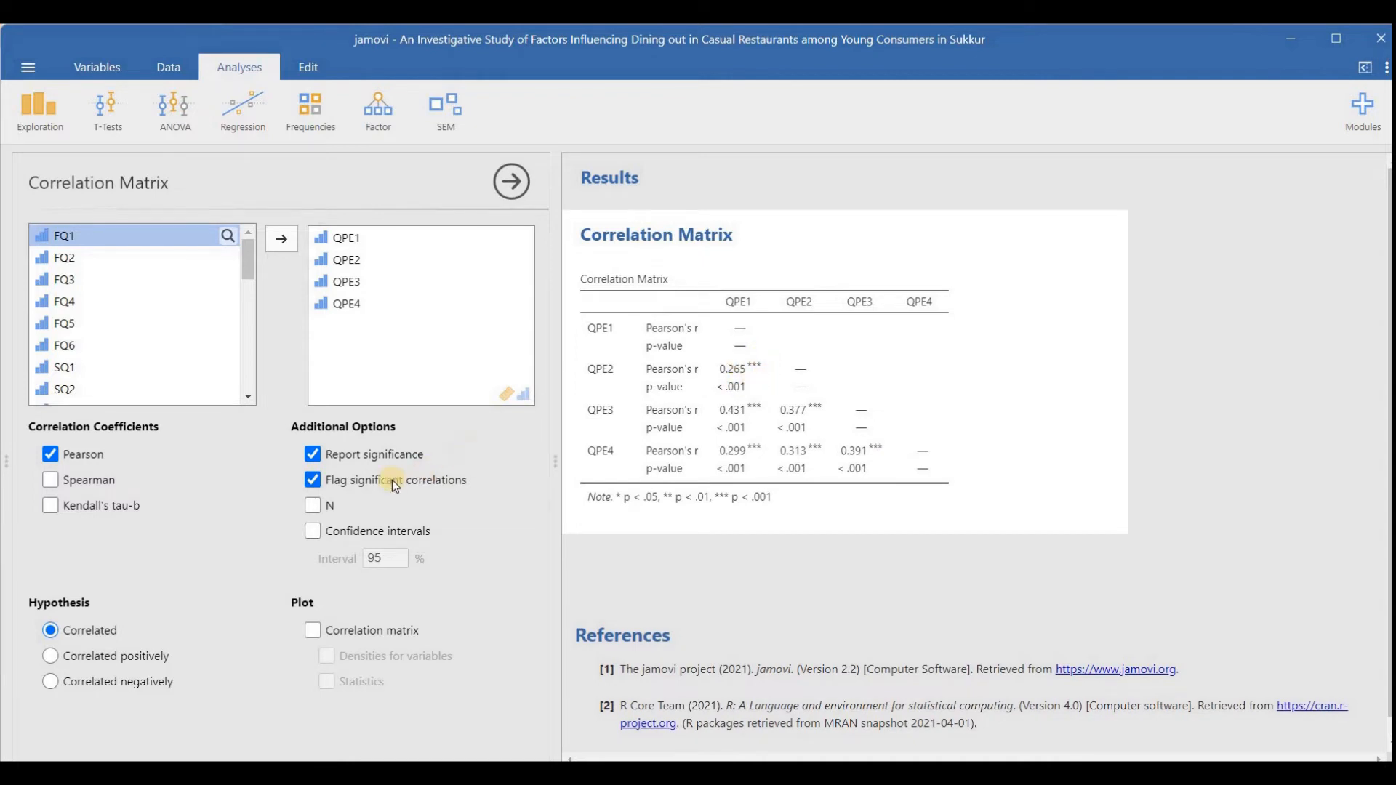
{"action": "left_click", "coordinate": [314, 505]}
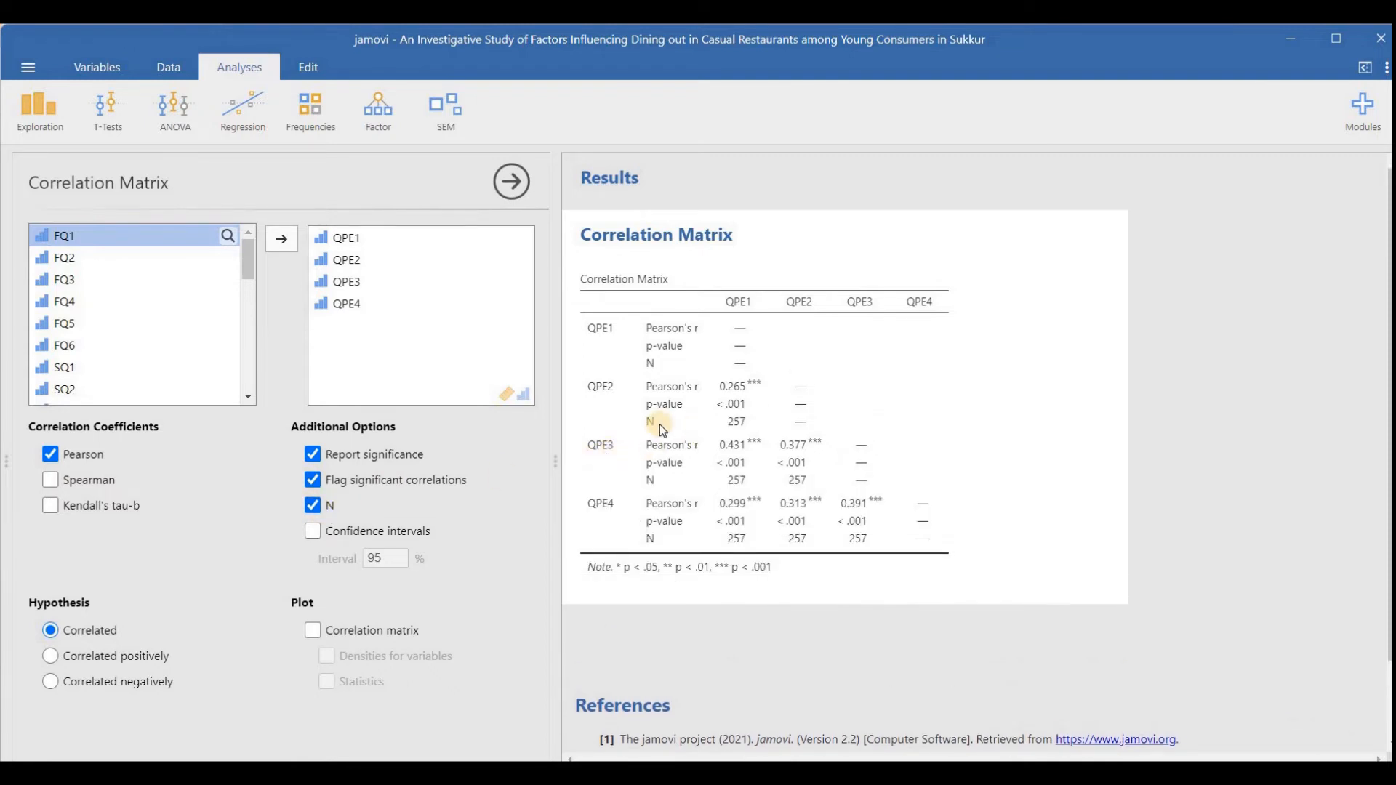
{"action": "left_click", "coordinate": [364, 535]}
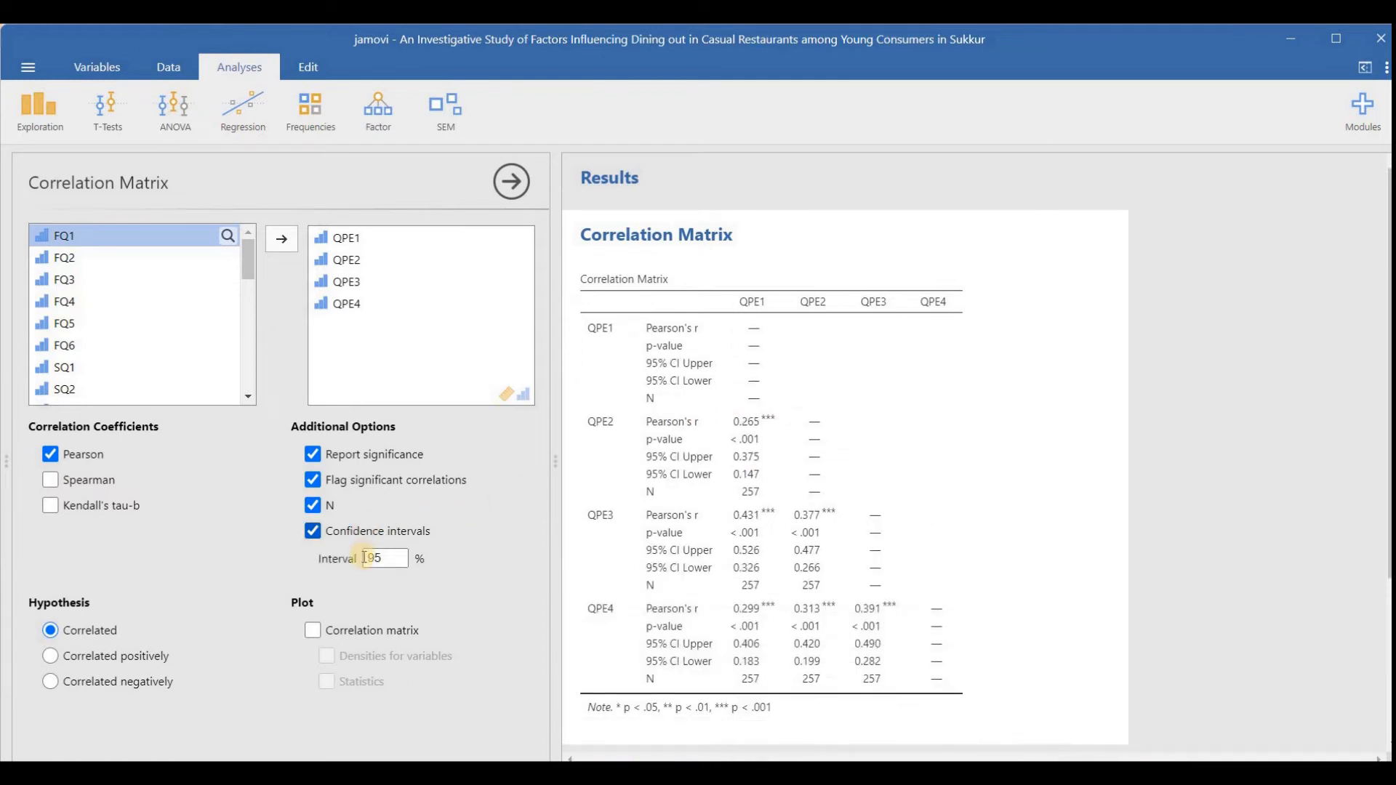
- Remove the confidence intervals and N from the correlation matrix
{"action": "left_click", "coordinate": [397, 561]}
{"action": "left_click", "coordinate": [405, 531]}
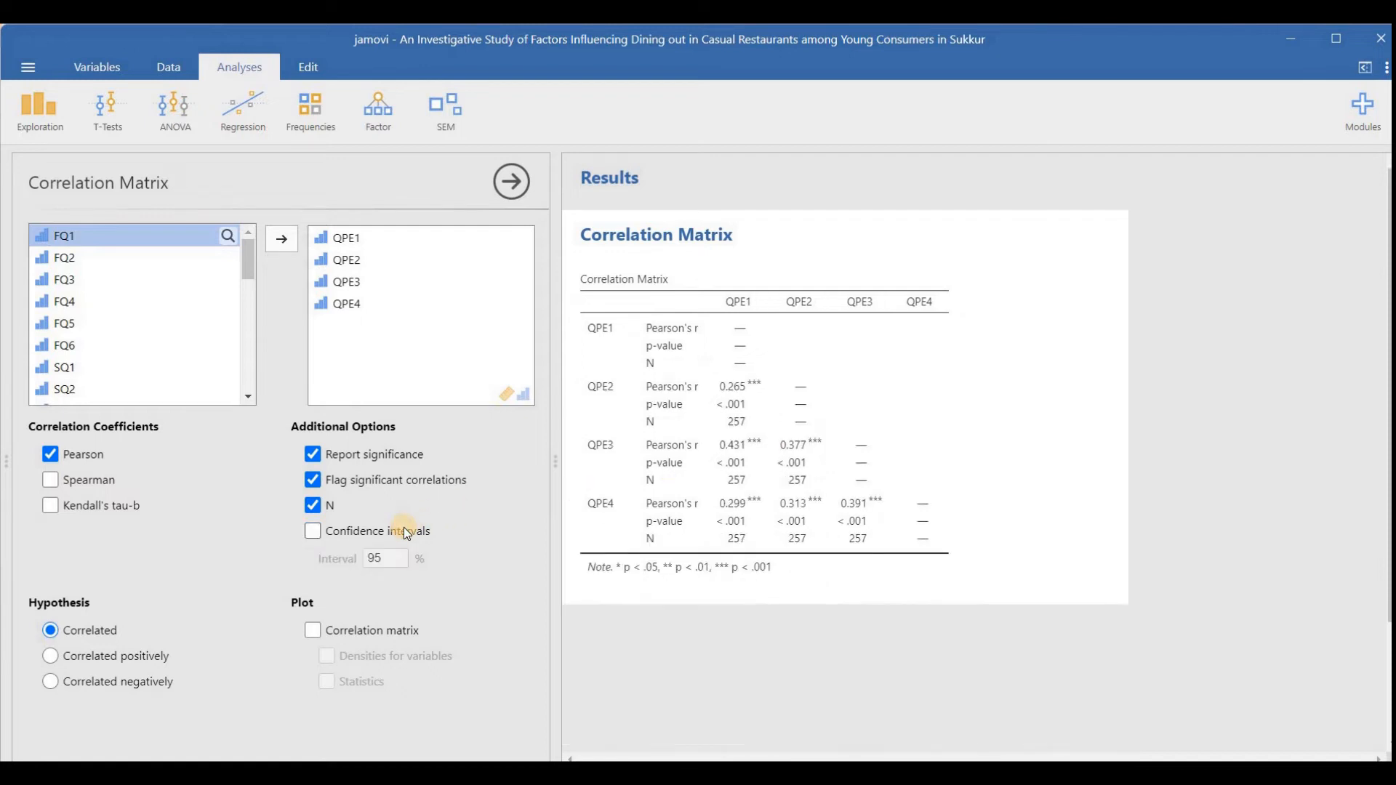
{"action": "left_click", "coordinate": [333, 506]}
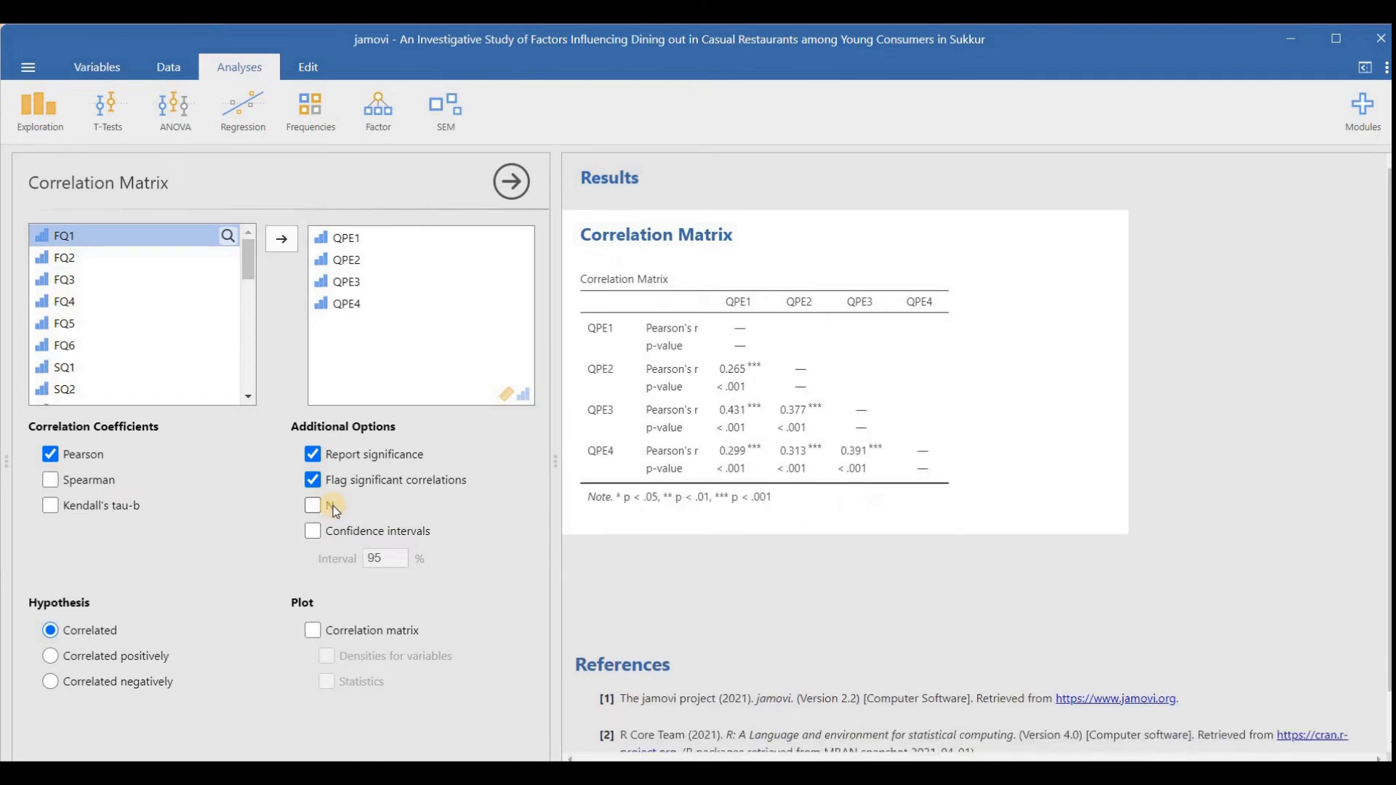
- Plot the correlation matrix with densities for variables and statistics, and review the plot
{"action": "left_click", "coordinate": [343, 629]}
{"action": "scroll", "coordinate": [711, 583], "scroll_direction": "down", "scroll_amount": 1}
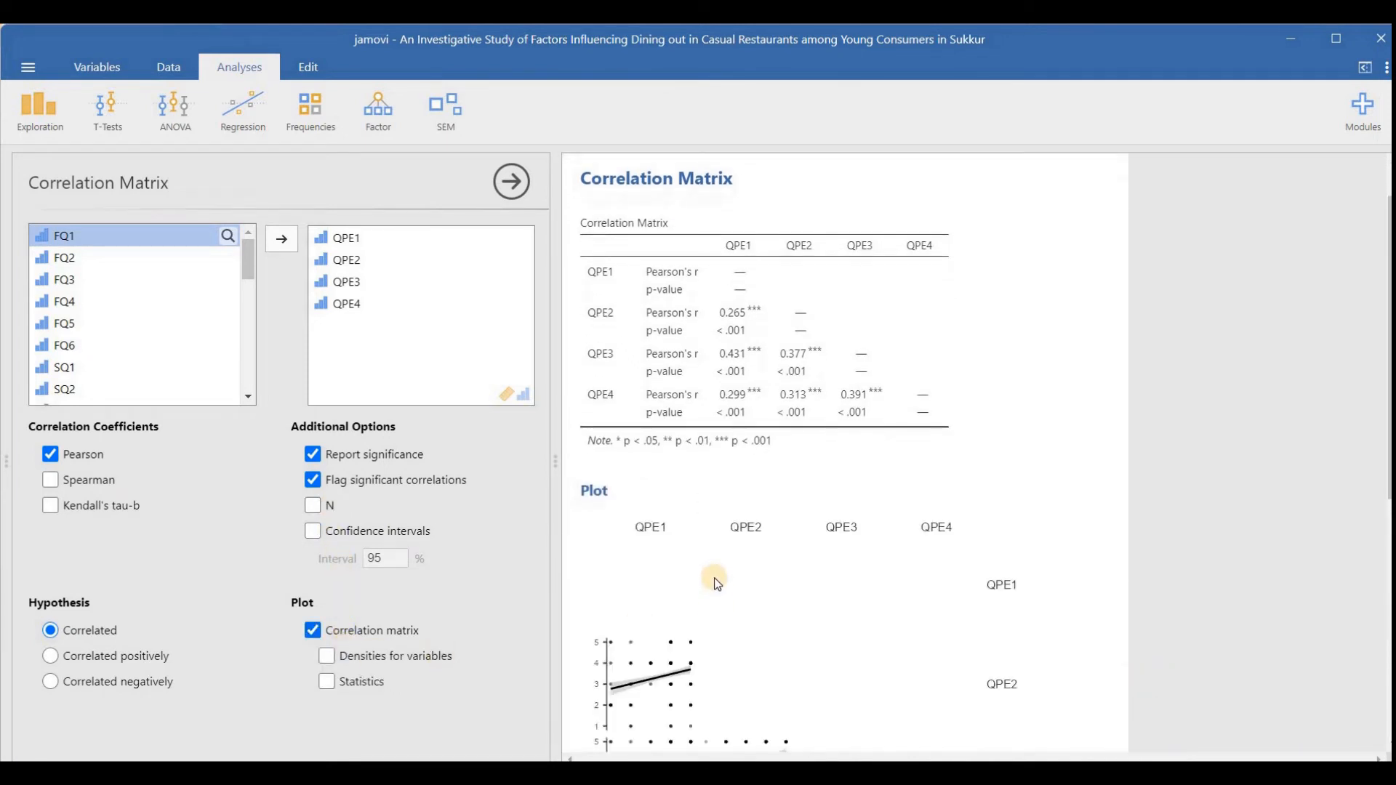
{"action": "scroll", "coordinate": [717, 582], "scroll_direction": "down", "scroll_amount": 3}
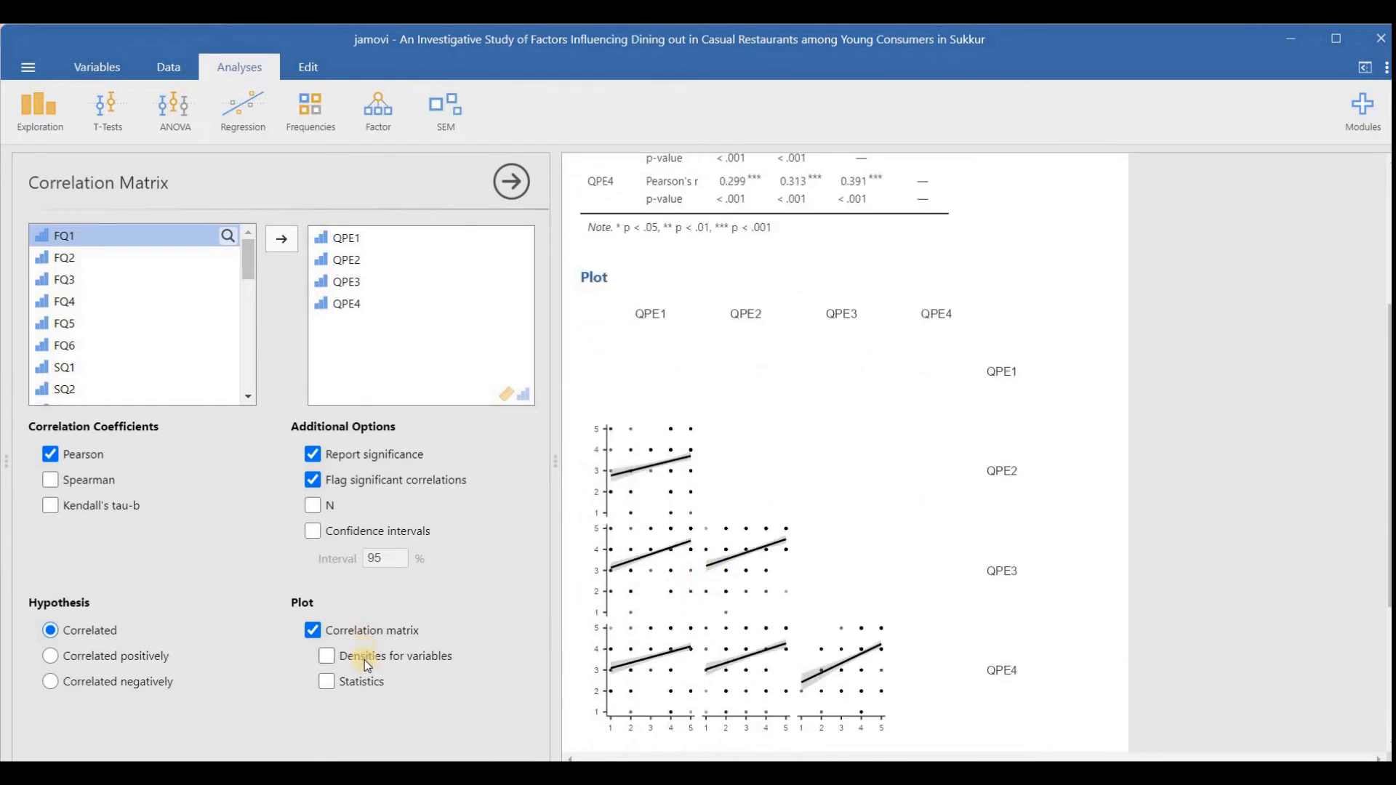
{"action": "left_click", "coordinate": [362, 681]}
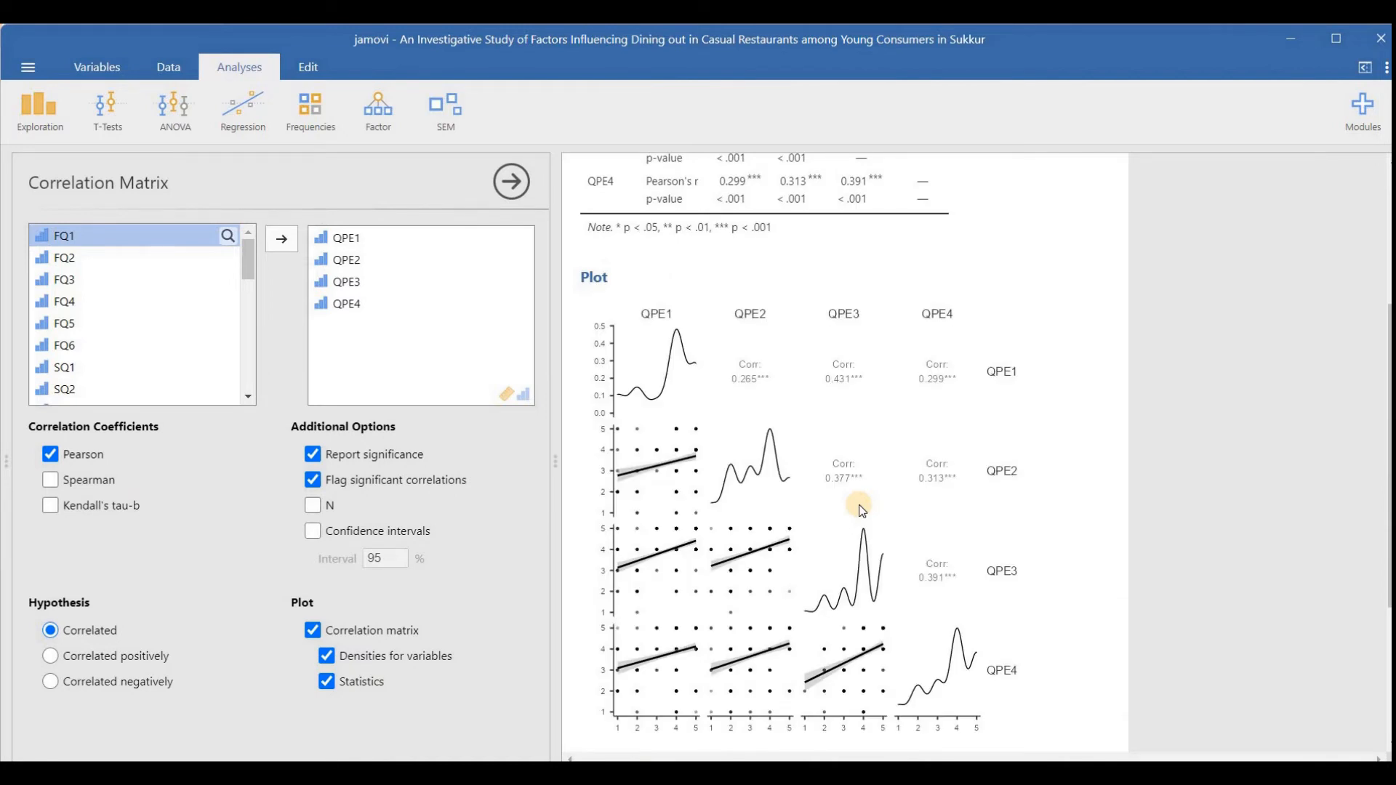
{"action": "scroll", "coordinate": [863, 511], "scroll_direction": "up", "scroll_amount": 3}
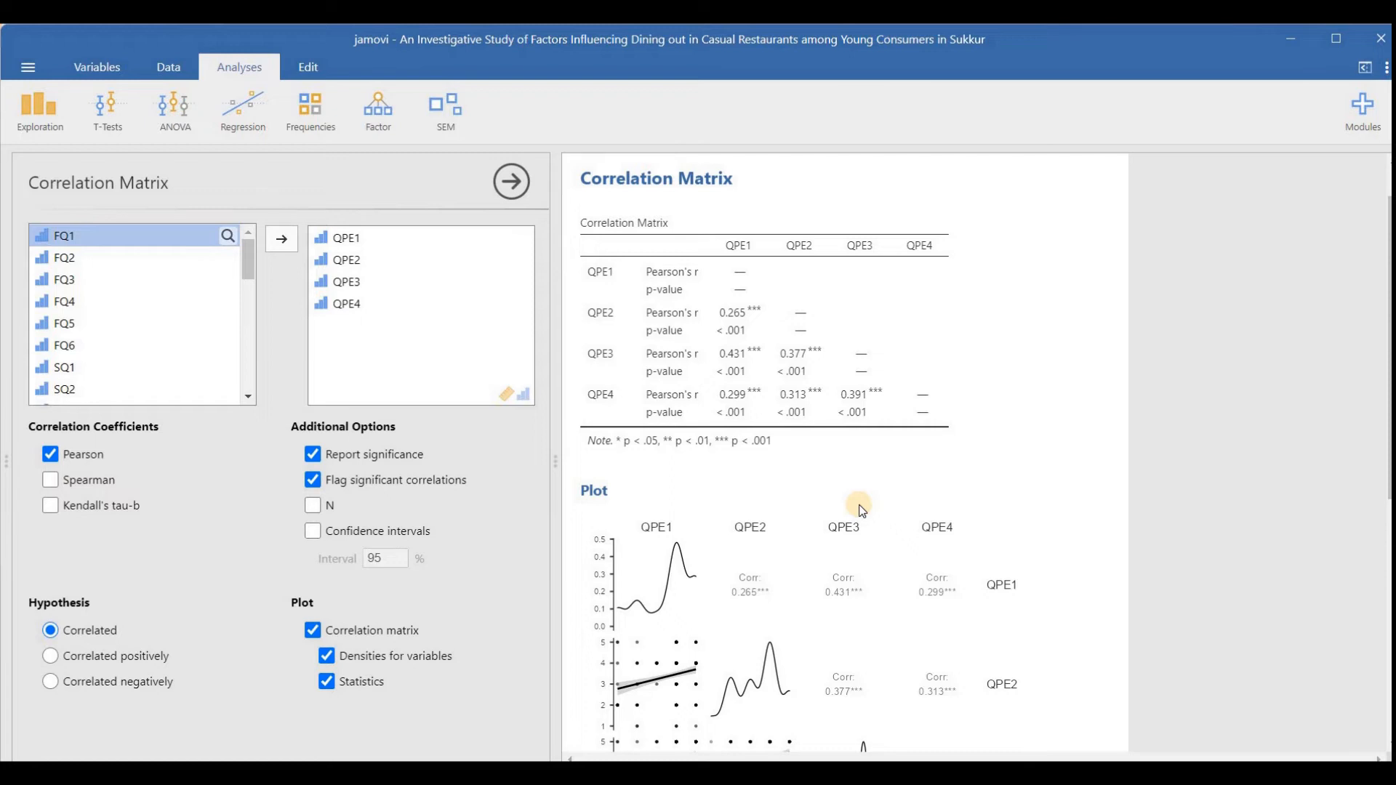
- Remove the correlation plot, the significance flags and the p-values from the results
{"action": "left_click", "coordinate": [313, 631]}
{"action": "left_click", "coordinate": [314, 480]}
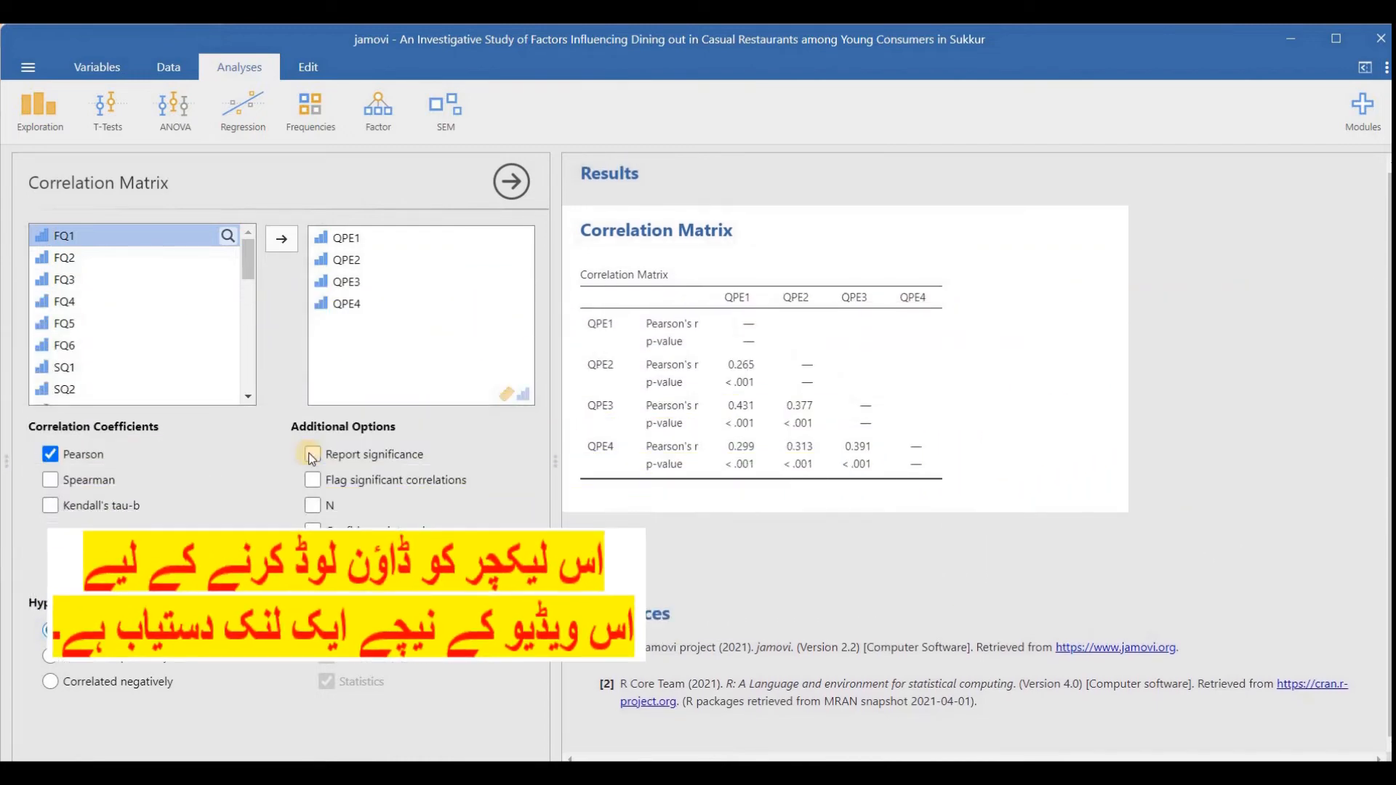
{"action": "left_click", "coordinate": [312, 455]}
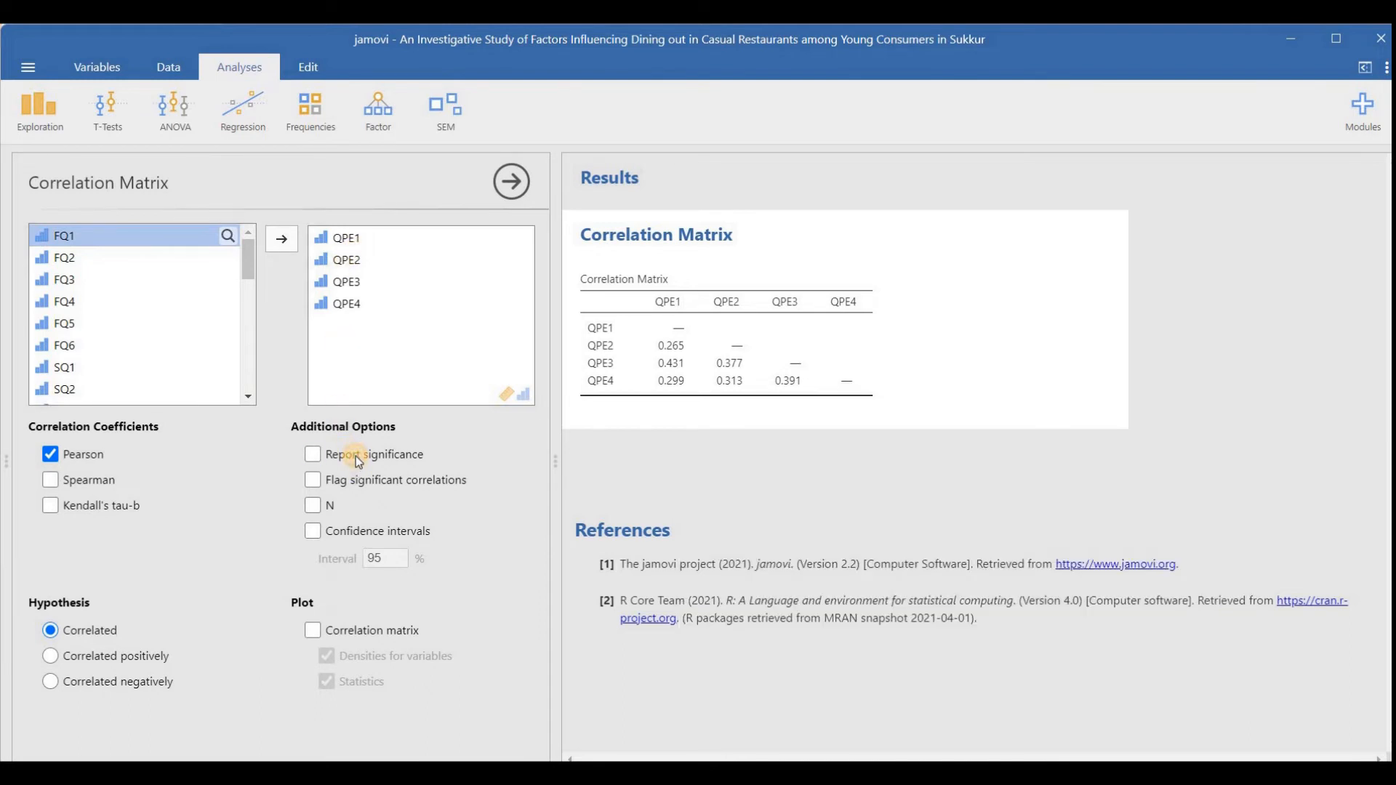
- Report significance and flag significant correlations in the correlation matrix
{"action": "left_click", "coordinate": [356, 456]}
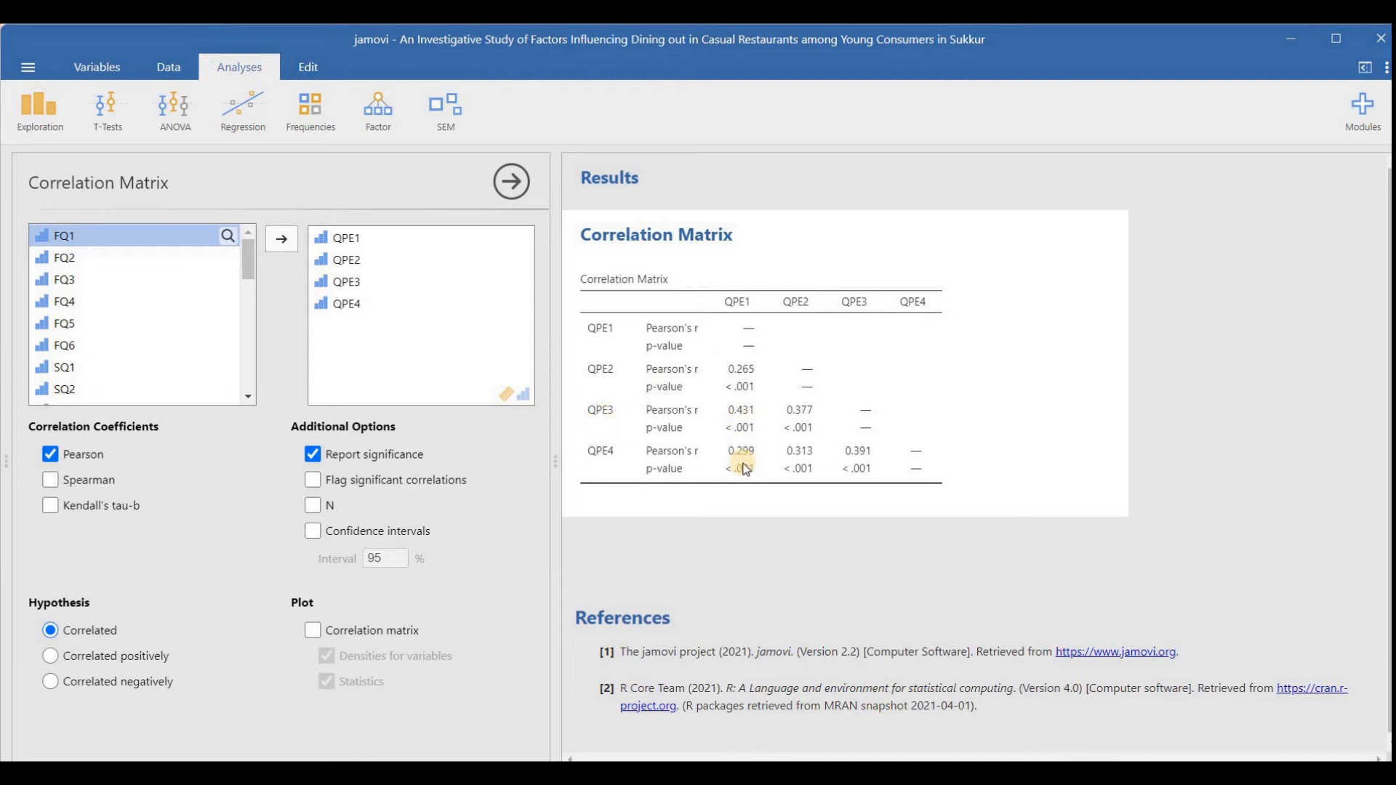
{"action": "left_click", "coordinate": [395, 481]}
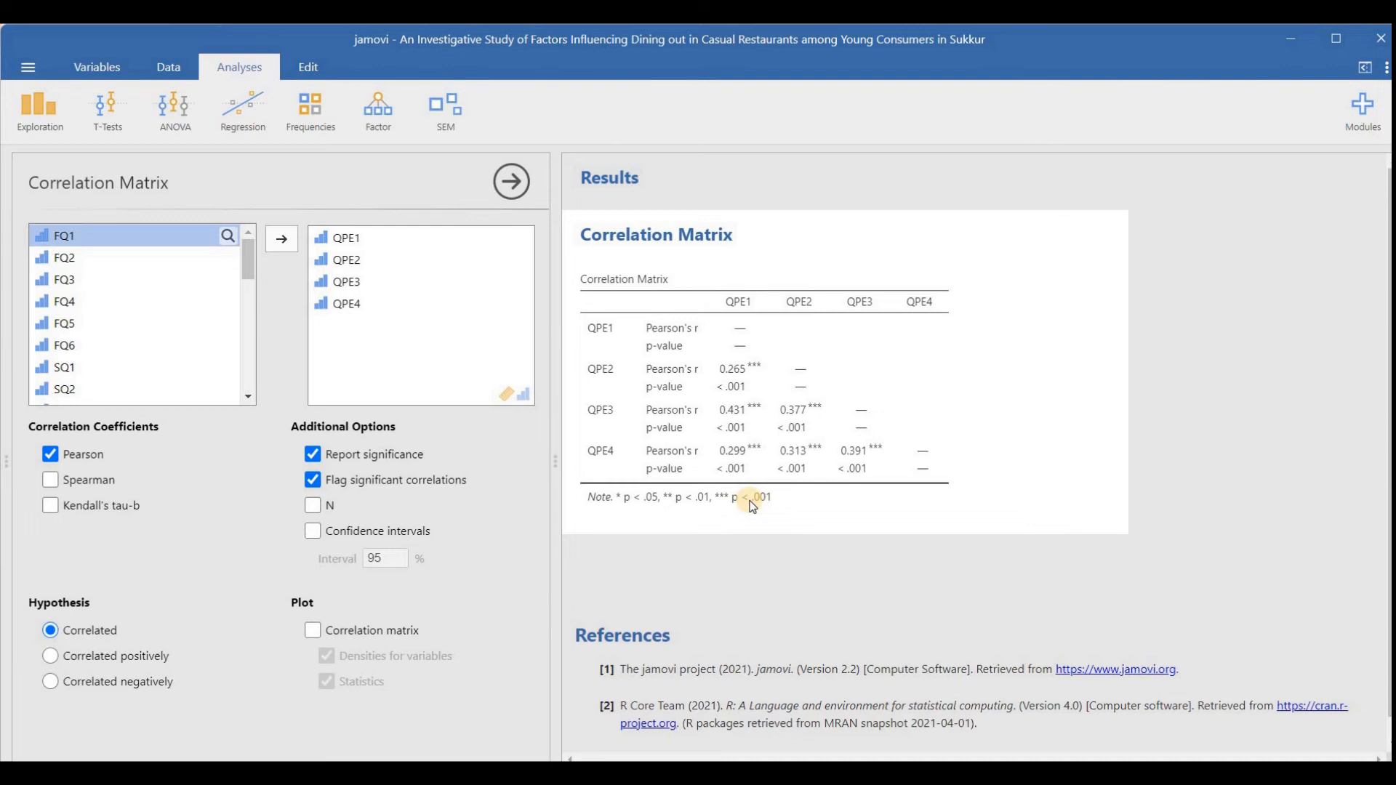
- Add the survey items FQ1 through RI4 to the correlation matrix variables
{"action": "left_click", "coordinate": [356, 301]}
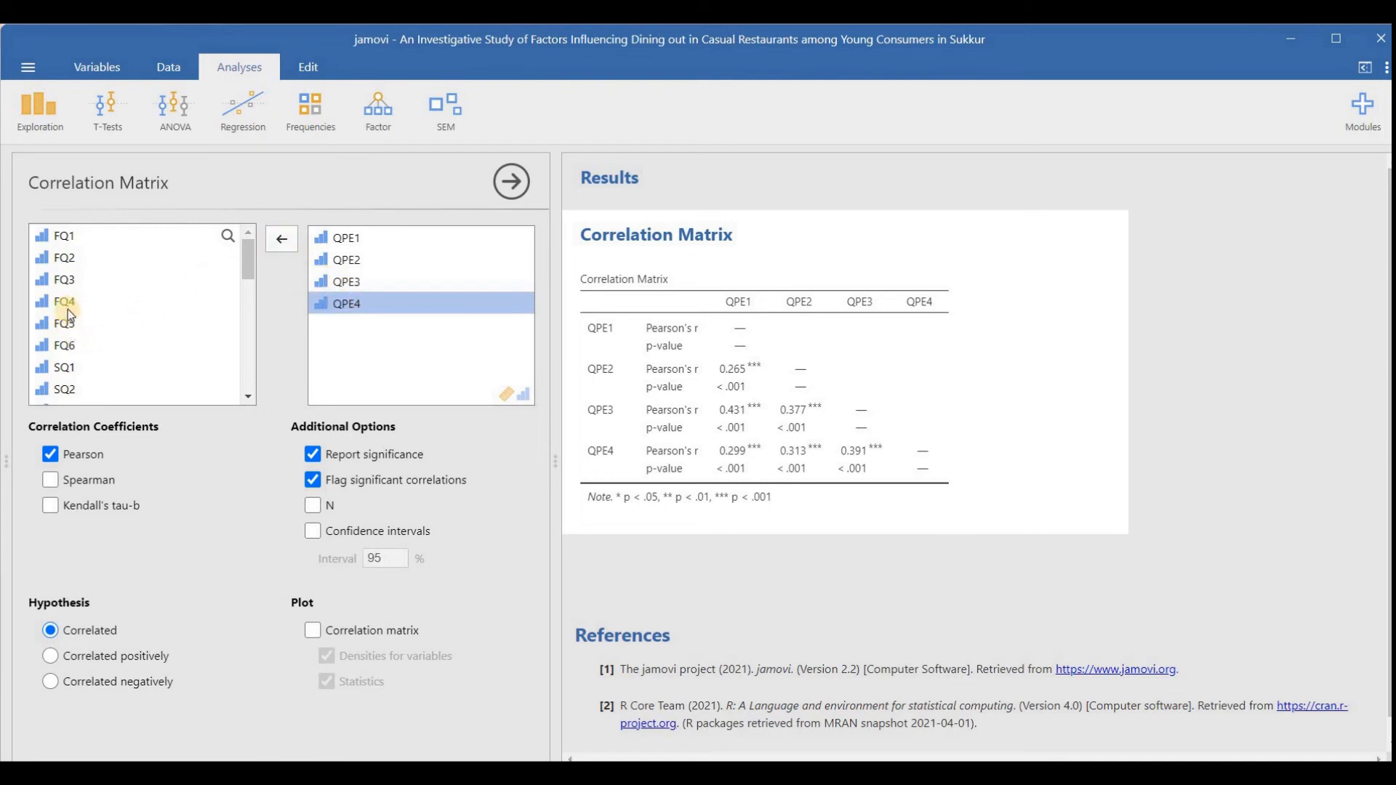
{"action": "left_click", "coordinate": [99, 238]}
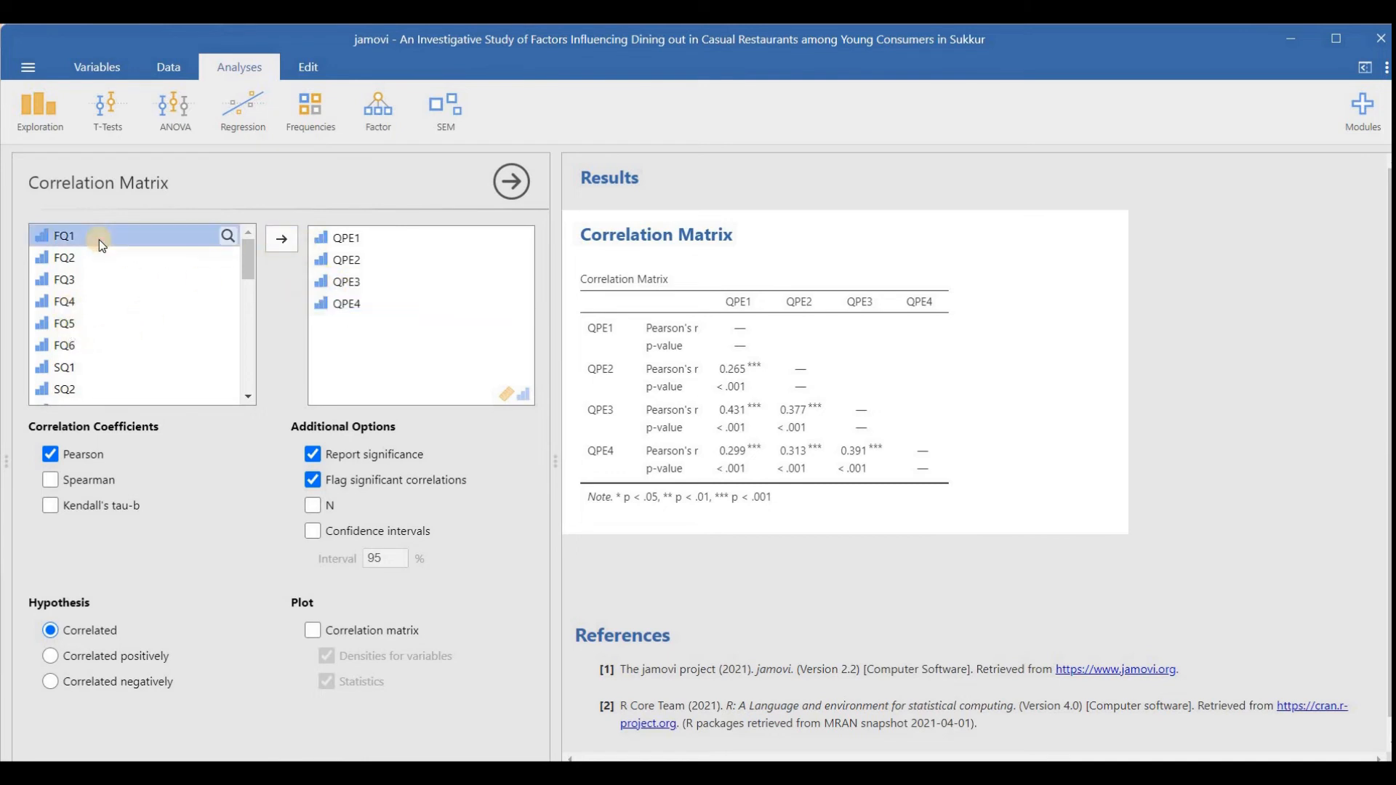
{"action": "key", "text": "shift"}
{"action": "left_click", "coordinate": [247, 394]}
{"action": "left_click", "coordinate": [247, 395]}
{"action": "left_click", "coordinate": [247, 394]}
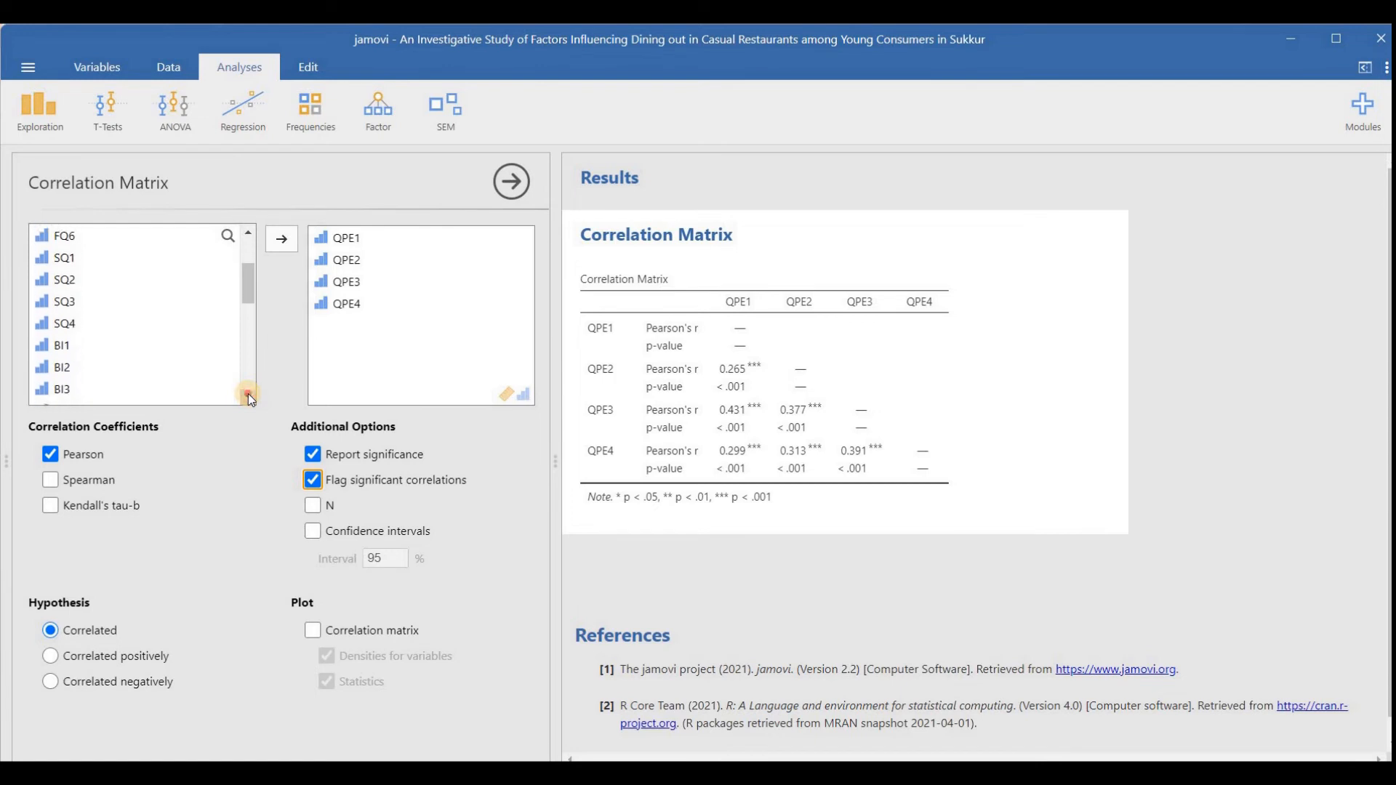
{"action": "left_click", "coordinate": [247, 394]}
{"action": "left_click", "coordinate": [247, 394]}
{"action": "left_click", "coordinate": [247, 394]}
{"action": "left_click", "coordinate": [247, 394]}
{"action": "left_click", "coordinate": [247, 394]}
{"action": "left_click", "coordinate": [247, 394]}
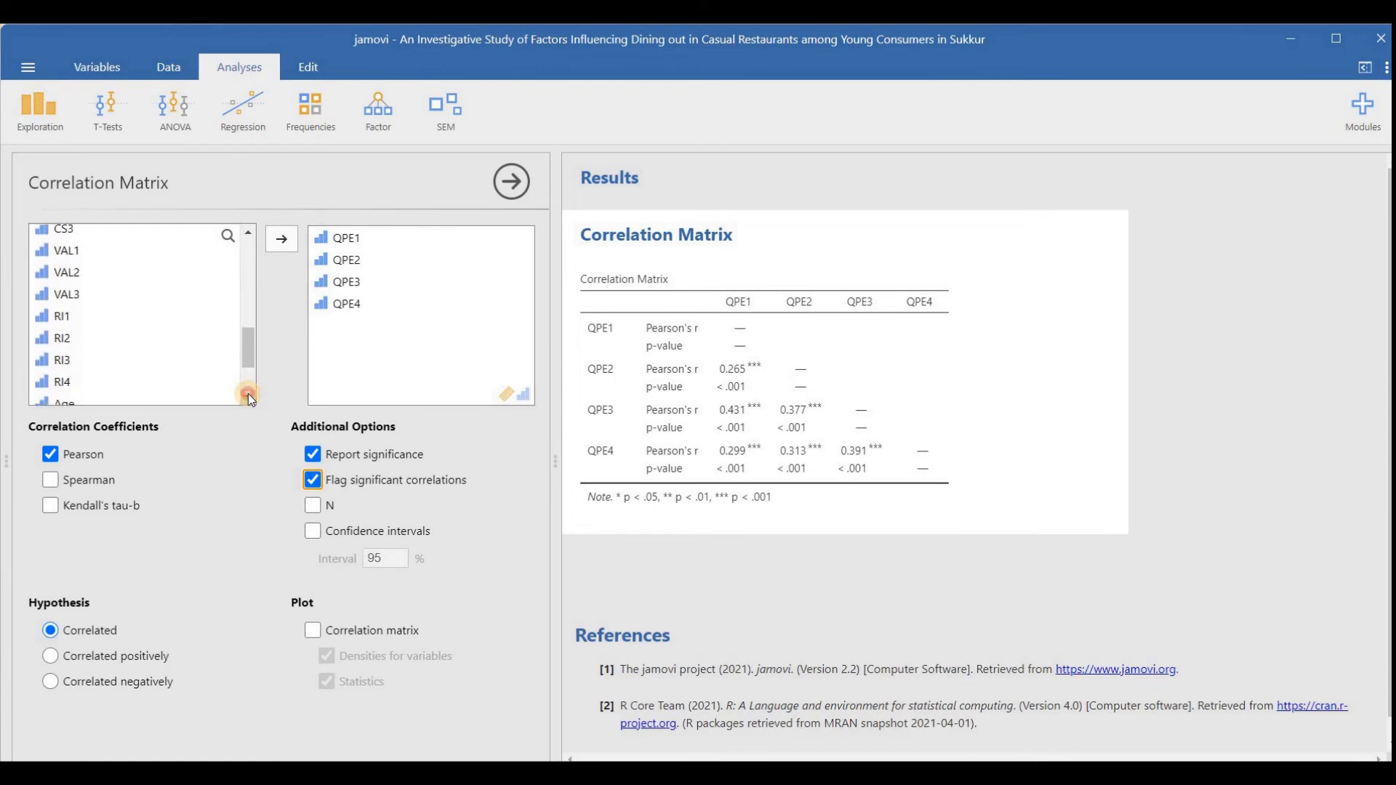
{"action": "left_click", "coordinate": [247, 394]}
{"action": "left_click_drag", "start_coordinate": [64, 309], "coordinate": [250, 271]}
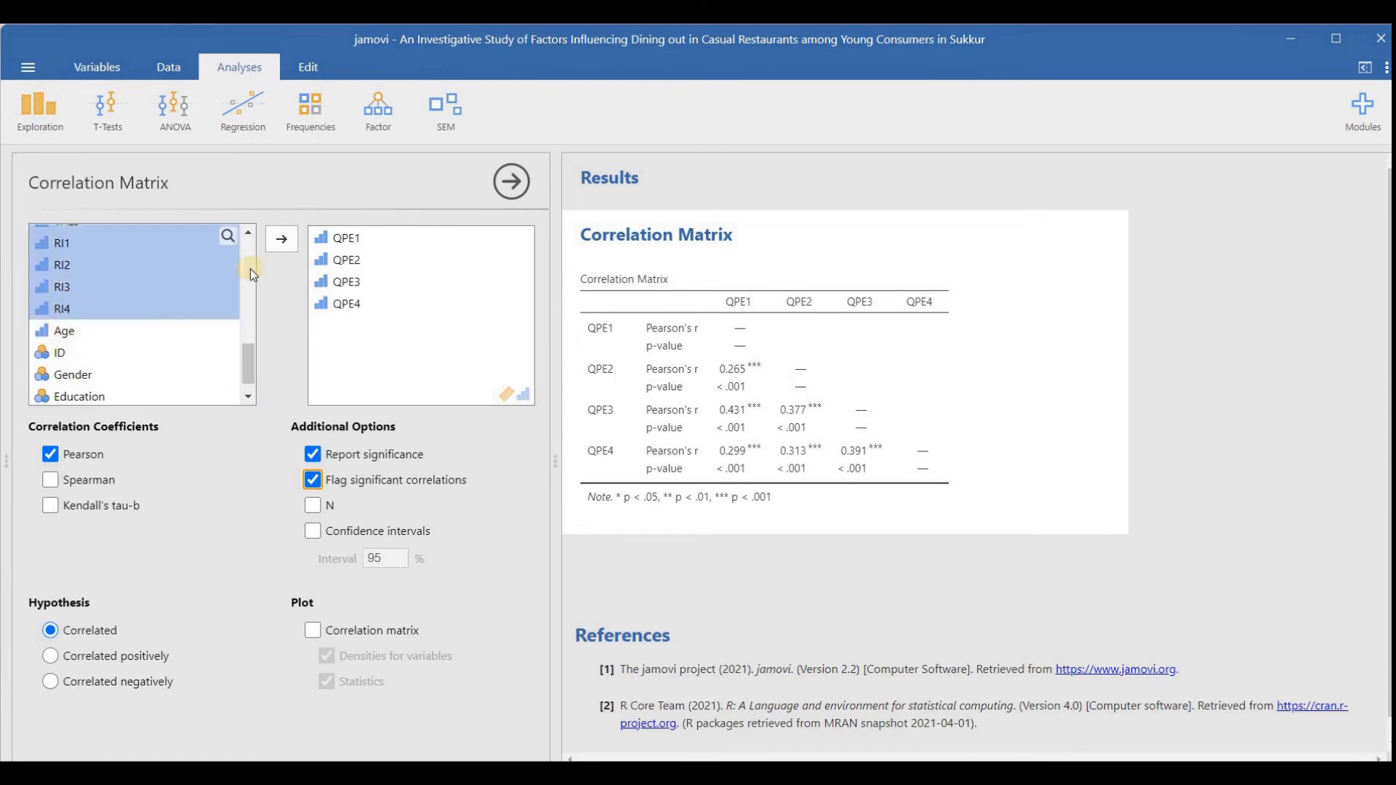
{"action": "left_click", "coordinate": [281, 237]}
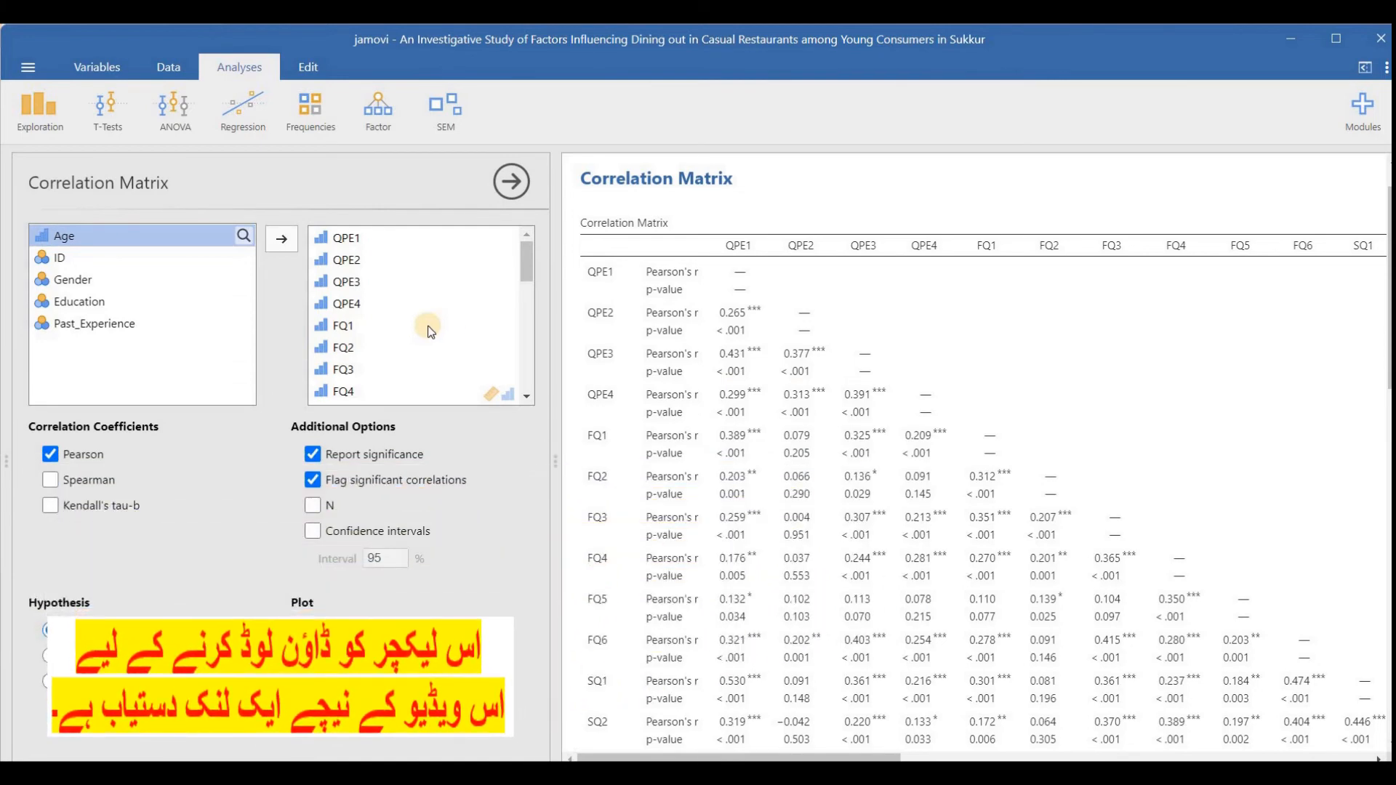
{"action": "left_click", "coordinate": [316, 507]}
{"action": "left_click", "coordinate": [314, 532]}
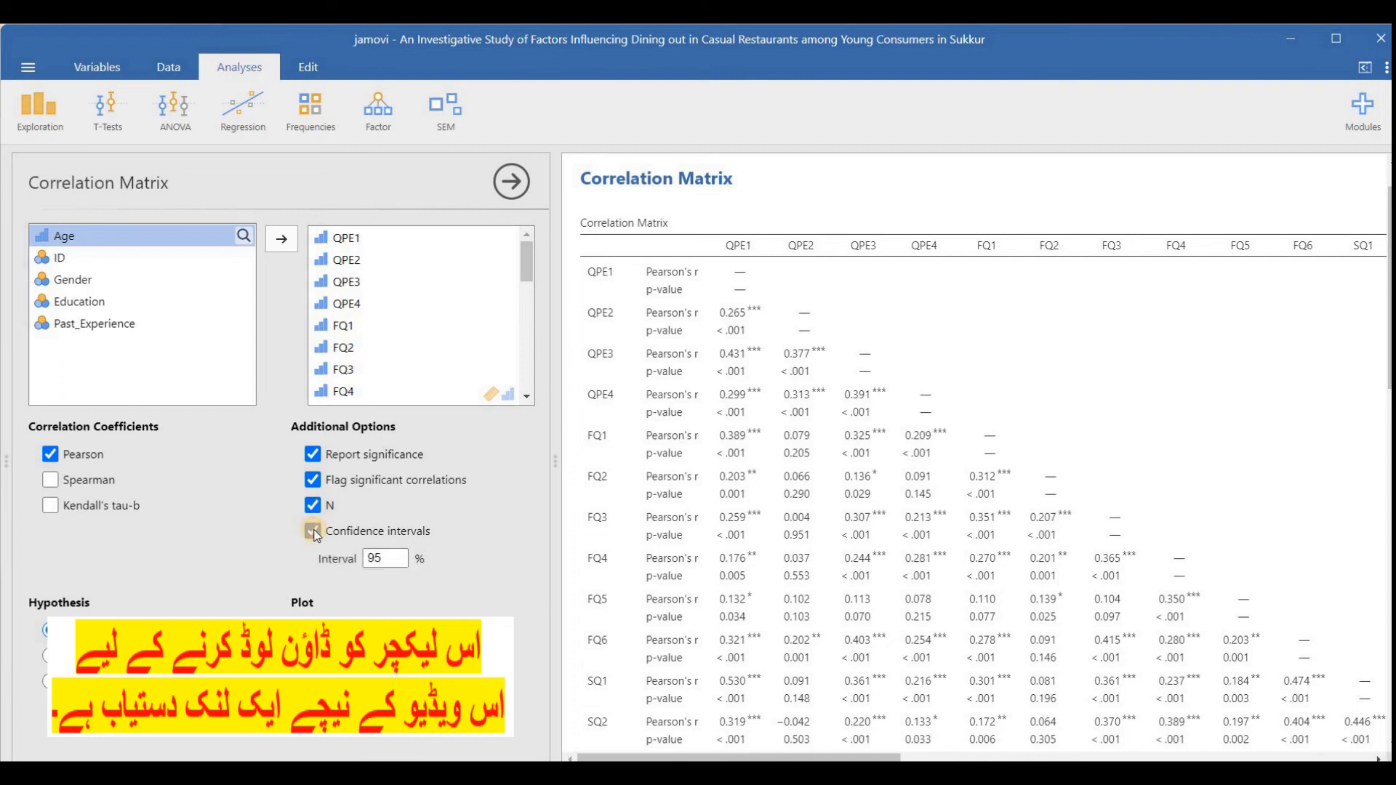
{"action": "left_click", "coordinate": [314, 506]}
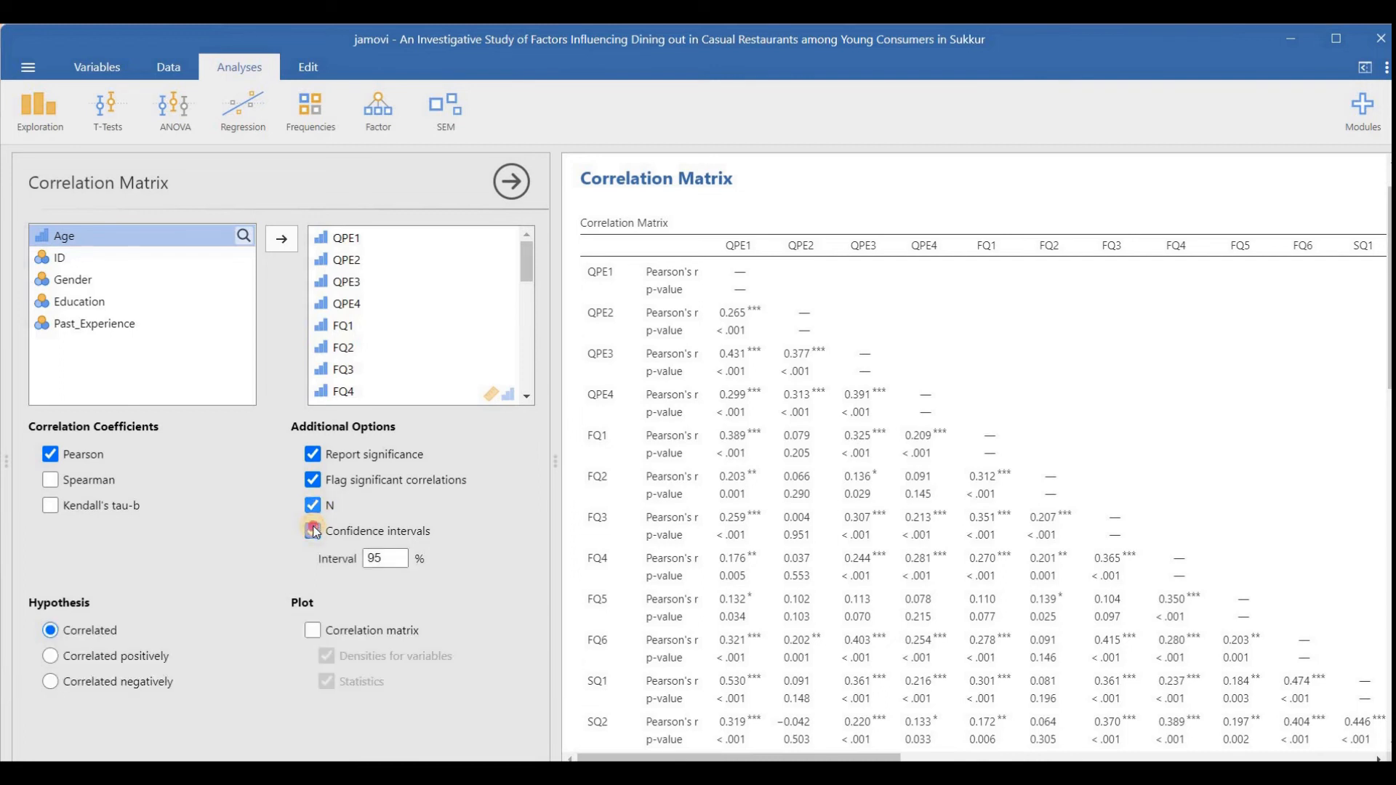
- Remove the significance flags and look through the full correlation matrix with p-values only
{"action": "left_click", "coordinate": [327, 482]}
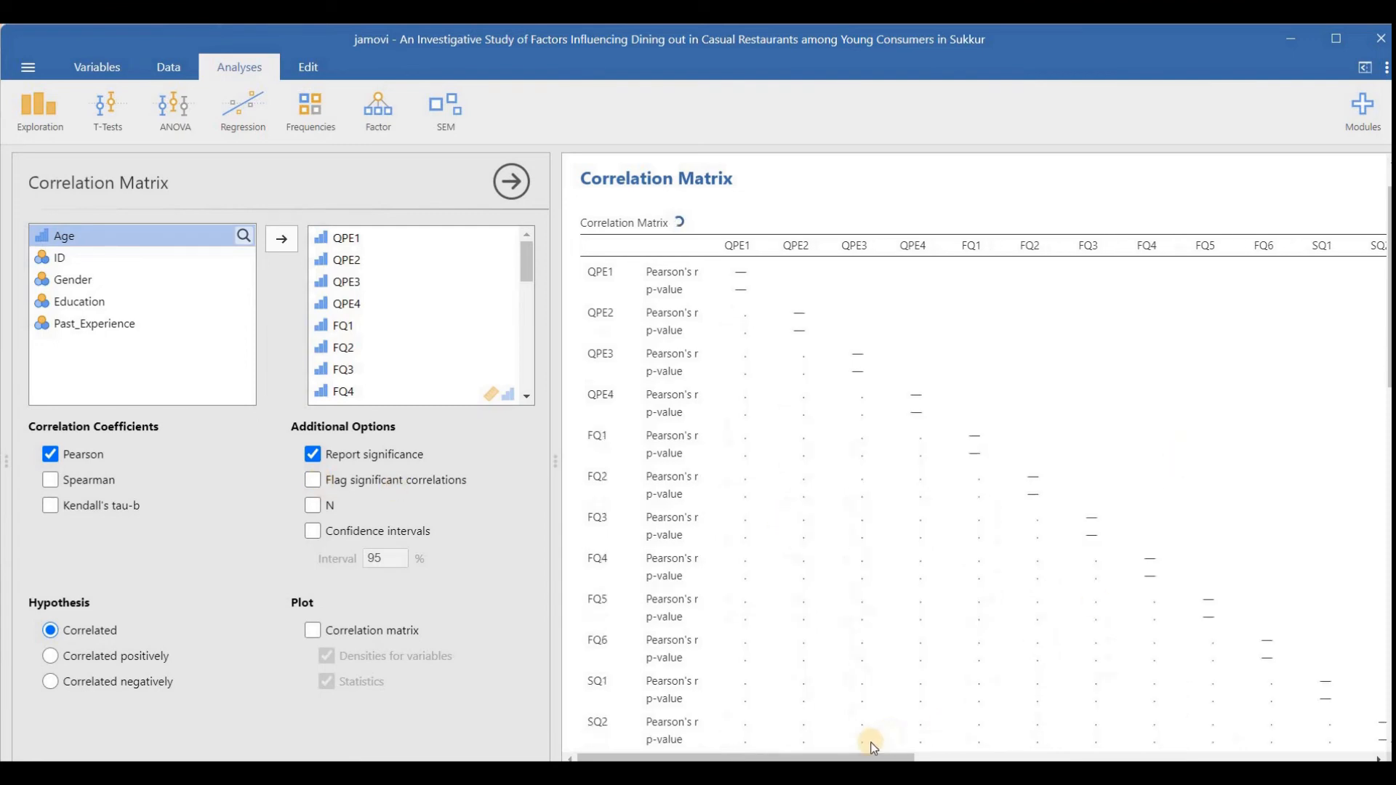
{"action": "scroll", "coordinate": [975, 451], "scroll_direction": "down", "scroll_amount": 15}
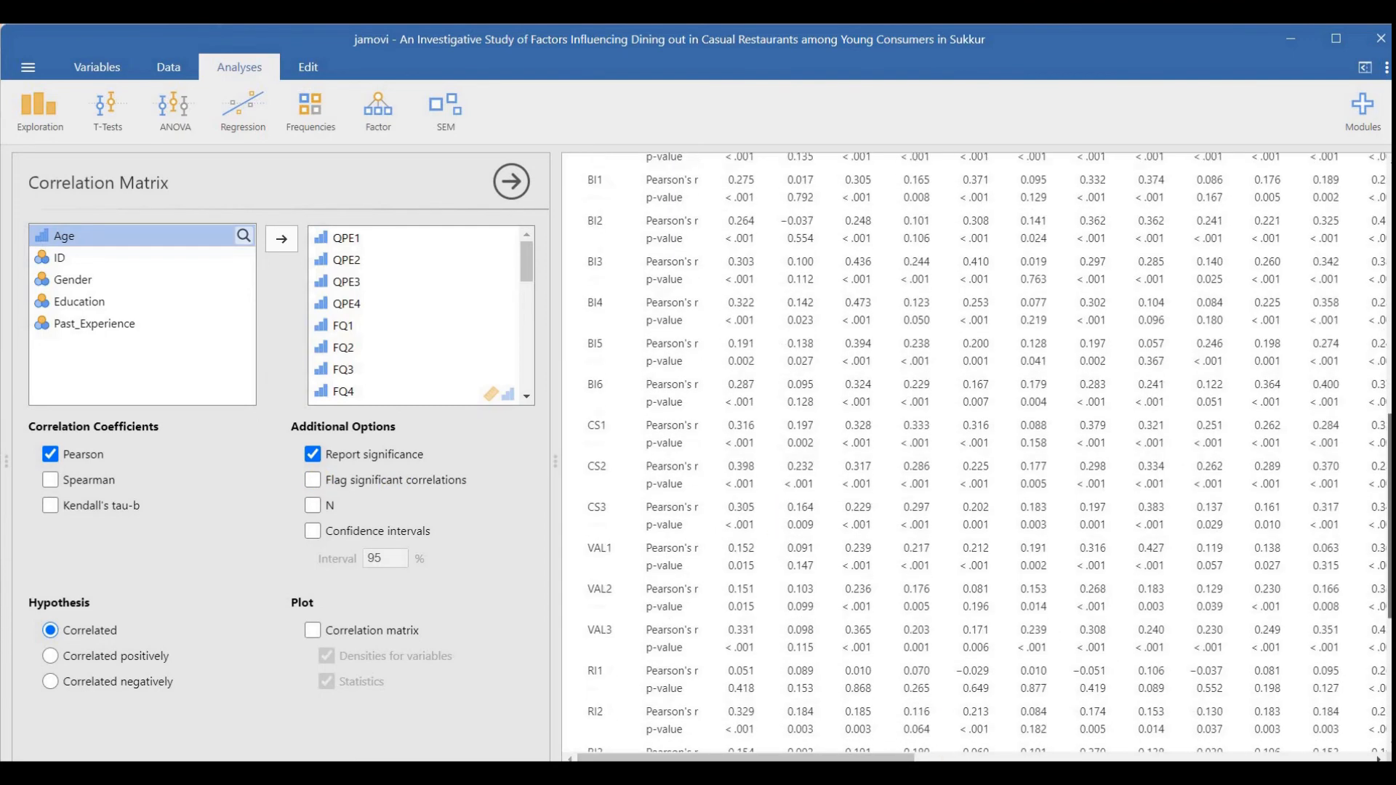
{"action": "scroll", "coordinate": [1020, 378], "scroll_direction": "up", "scroll_amount": 15}
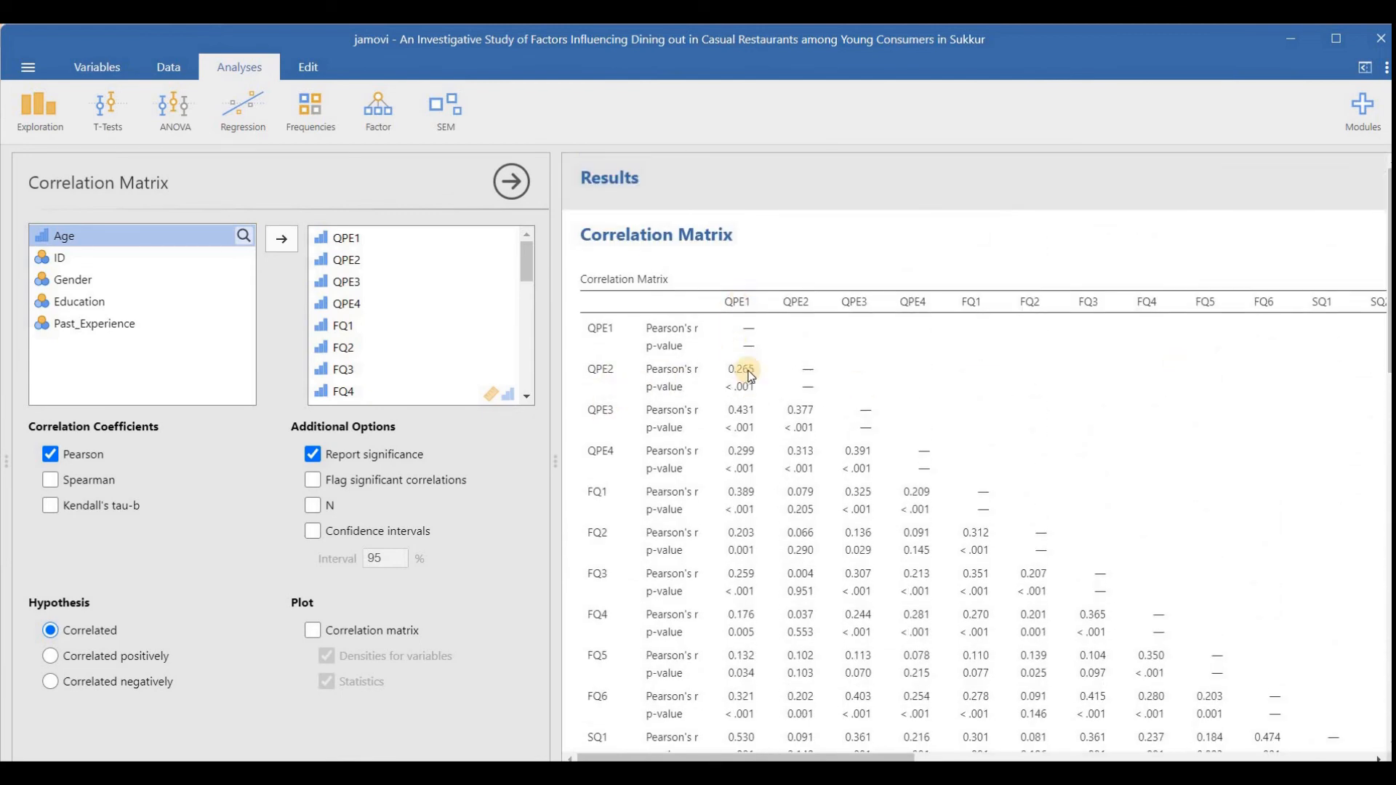
{"action": "scroll", "coordinate": [590, 468], "scroll_direction": "down", "scroll_amount": 3}
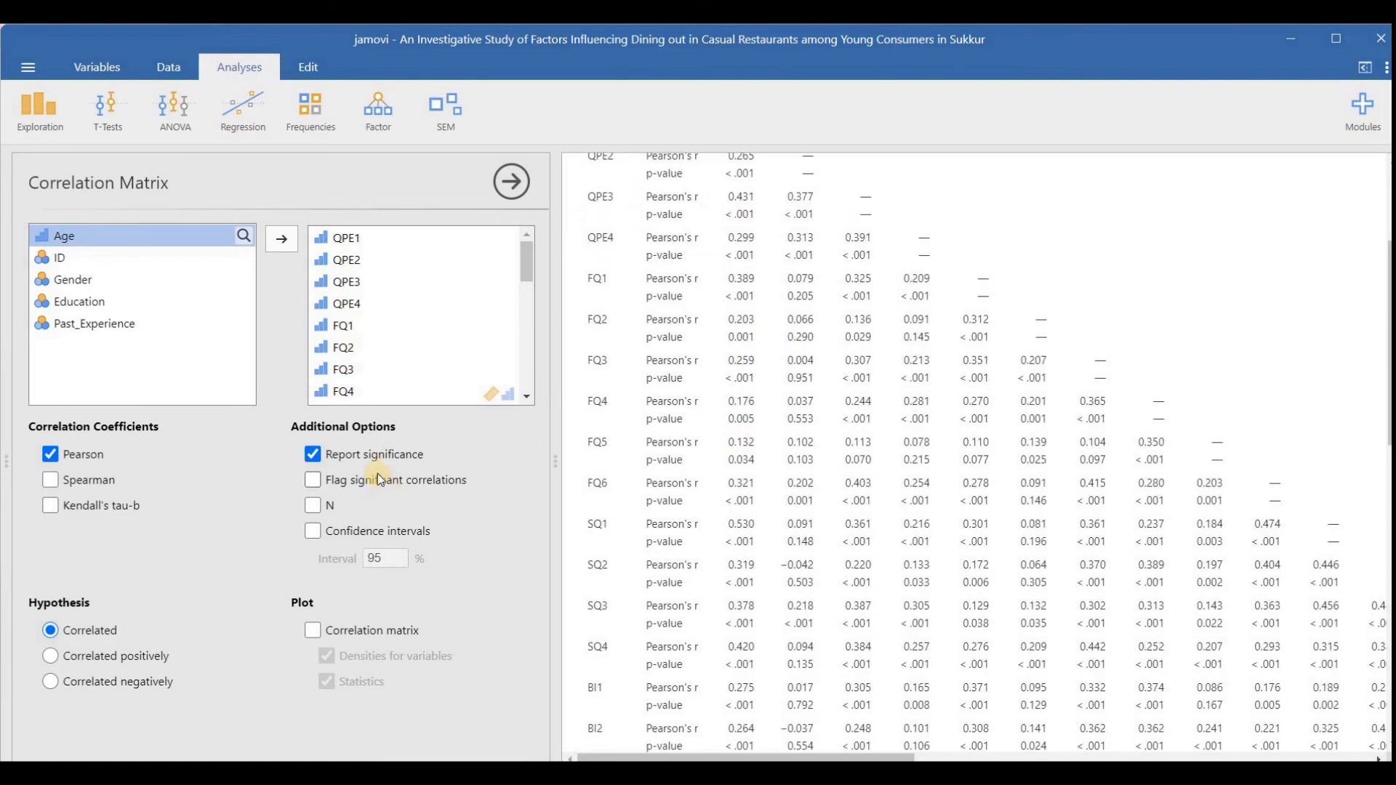
- Flag significant correlations in the full matrix and review the flagged coefficients against their p-values
{"action": "left_click", "coordinate": [376, 484]}
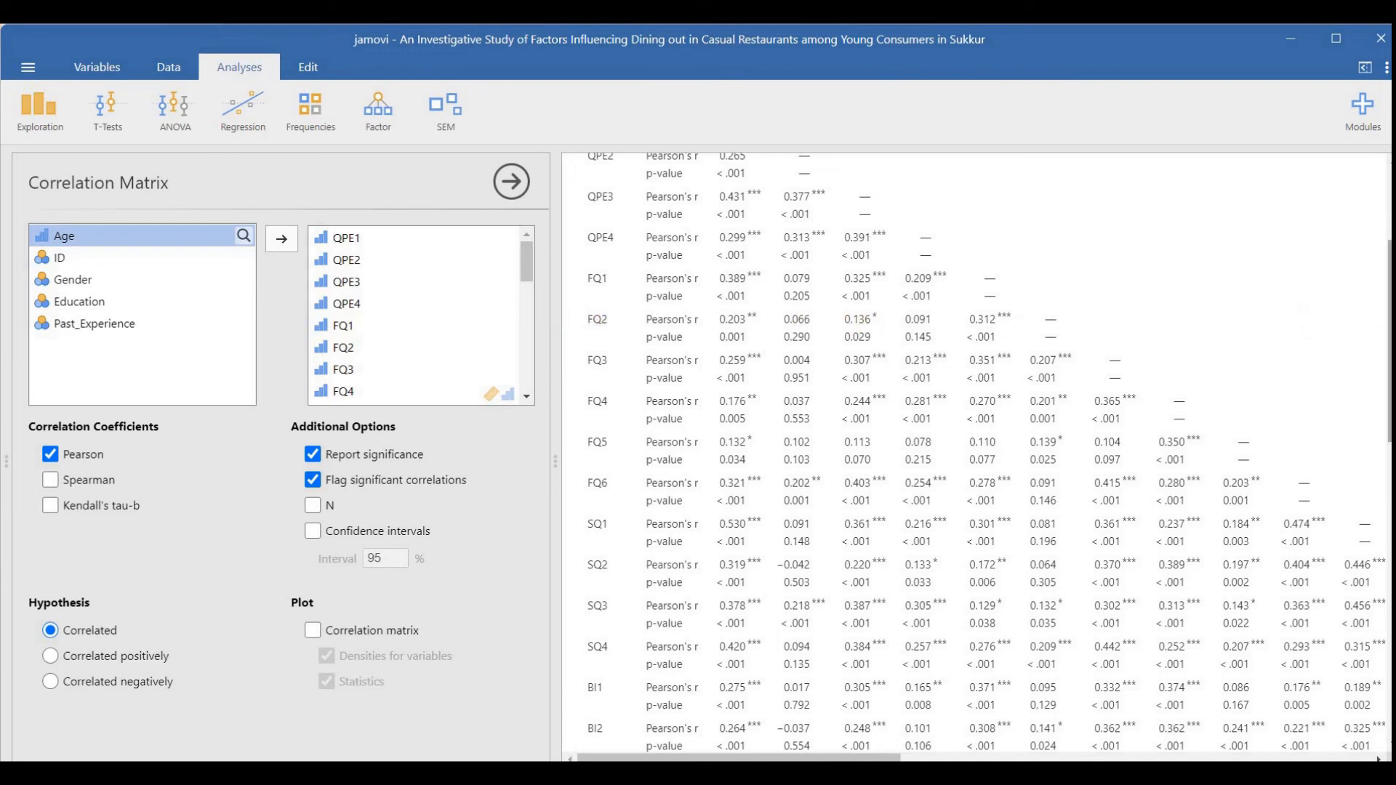
{"action": "scroll", "coordinate": [974, 451], "scroll_direction": "up", "scroll_amount": 3}
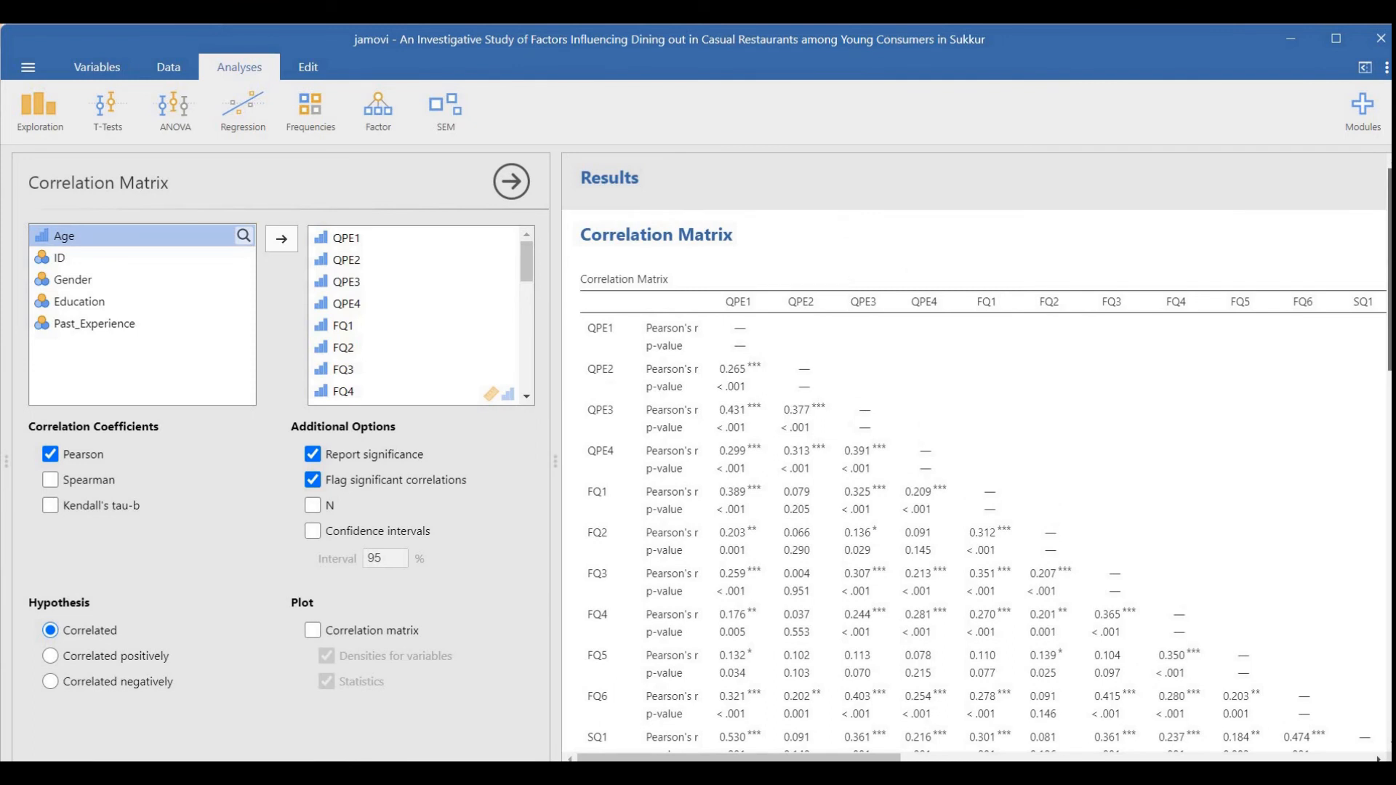
{"action": "scroll", "coordinate": [1018, 374], "scroll_direction": "down", "scroll_amount": 3}
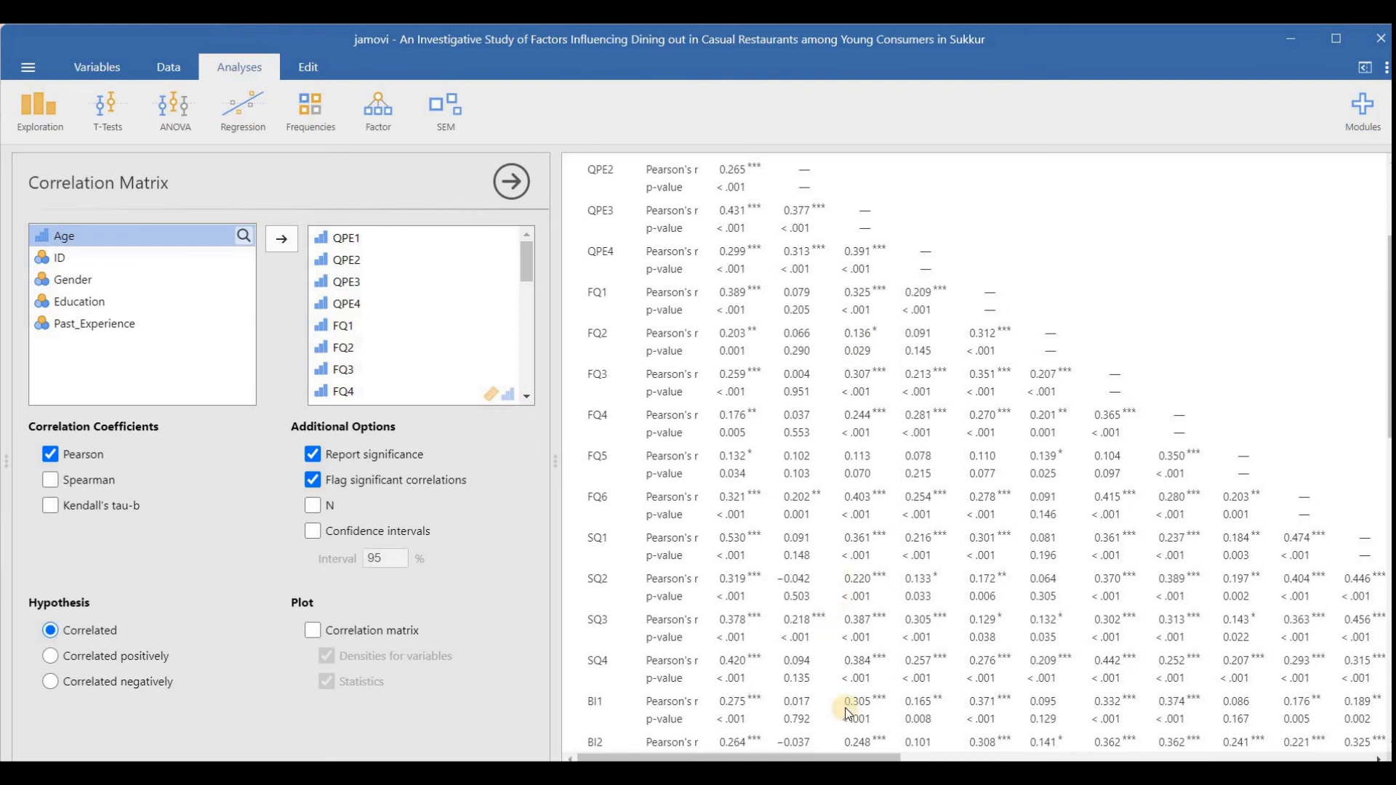
{"action": "left_click_drag", "start_coordinate": [858, 758], "coordinate": [731, 722]}
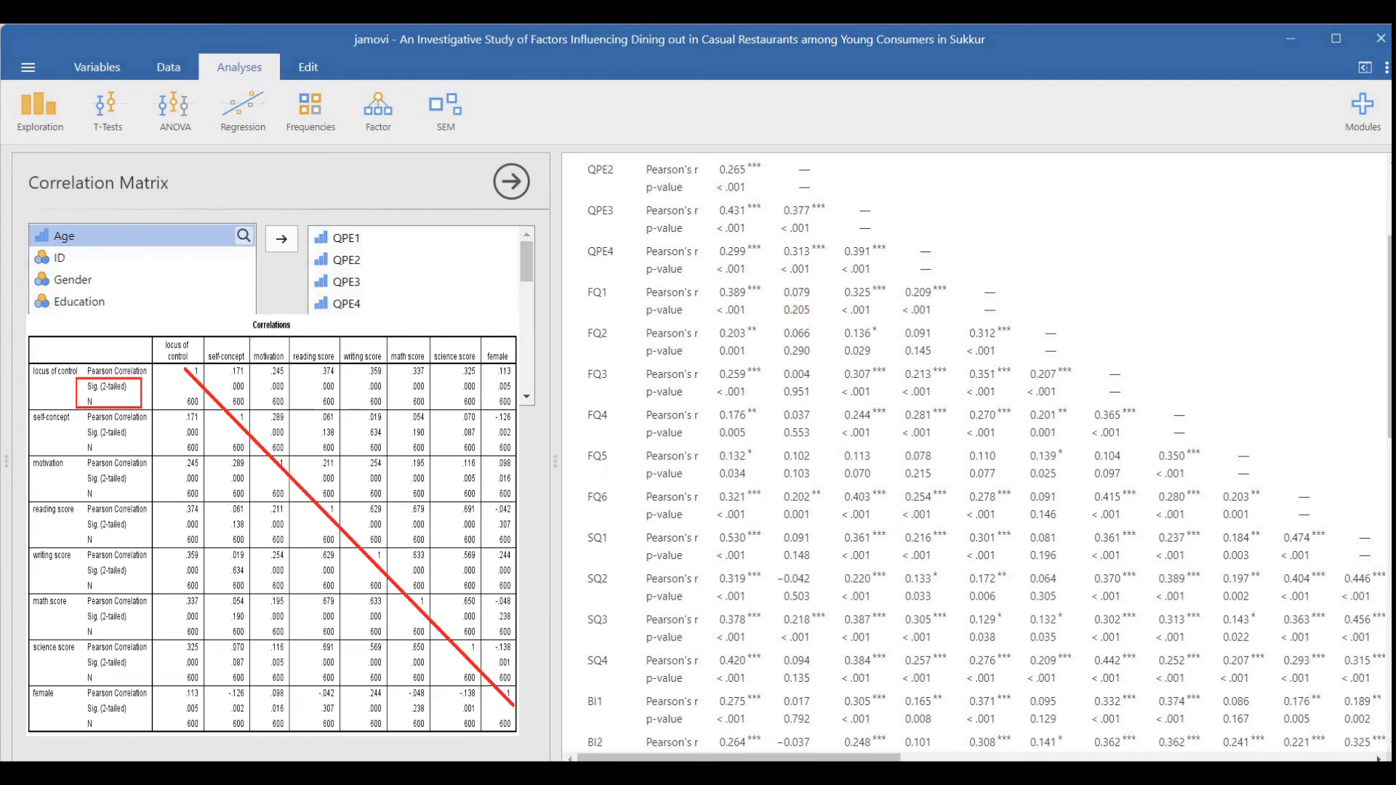
- Remove the items from FQ6 through RI4 from the correlation matrix, keeping QPE1 to QPE4 and FQ1 to FQ5
{"action": "left_click_drag", "start_coordinate": [526, 278], "coordinate": [525, 291]}
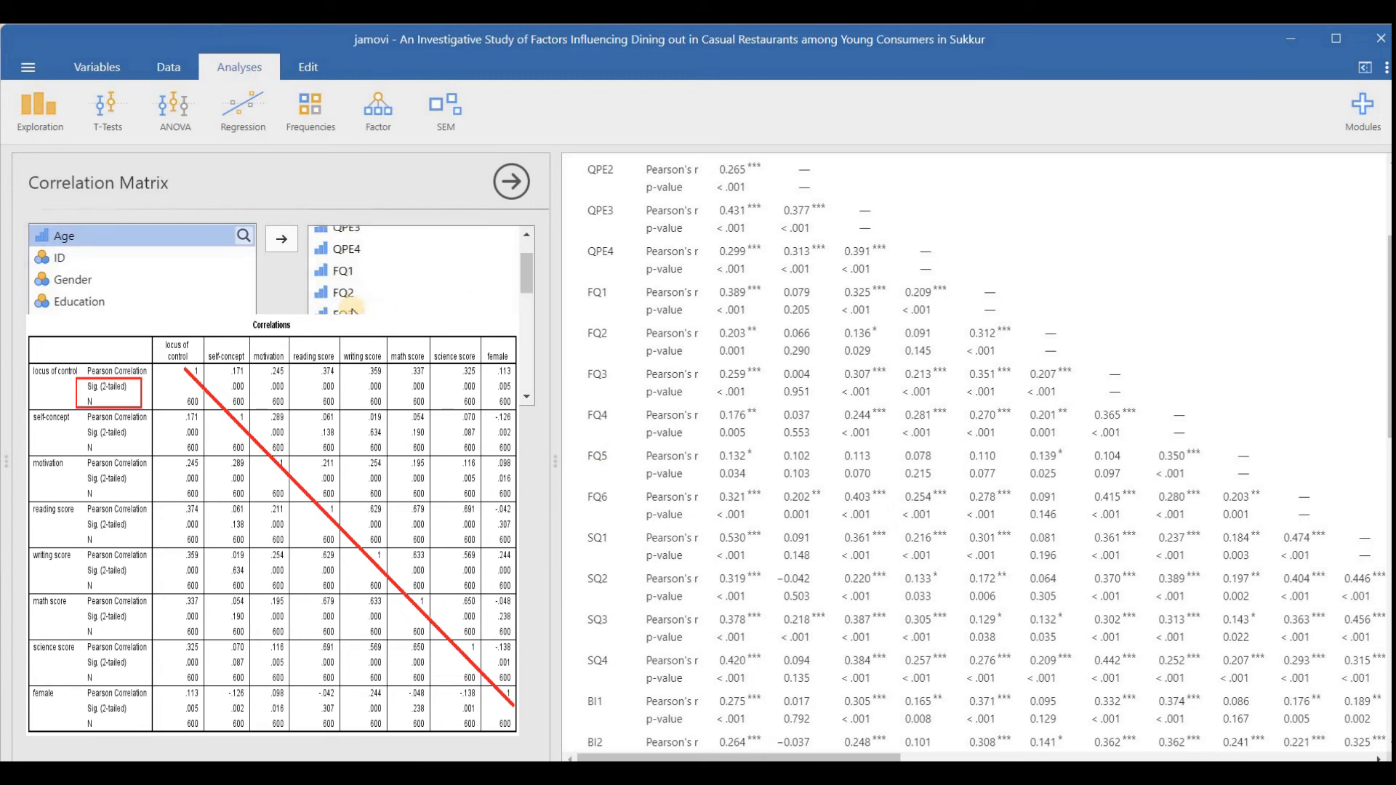
{"action": "left_click", "coordinate": [344, 386]}
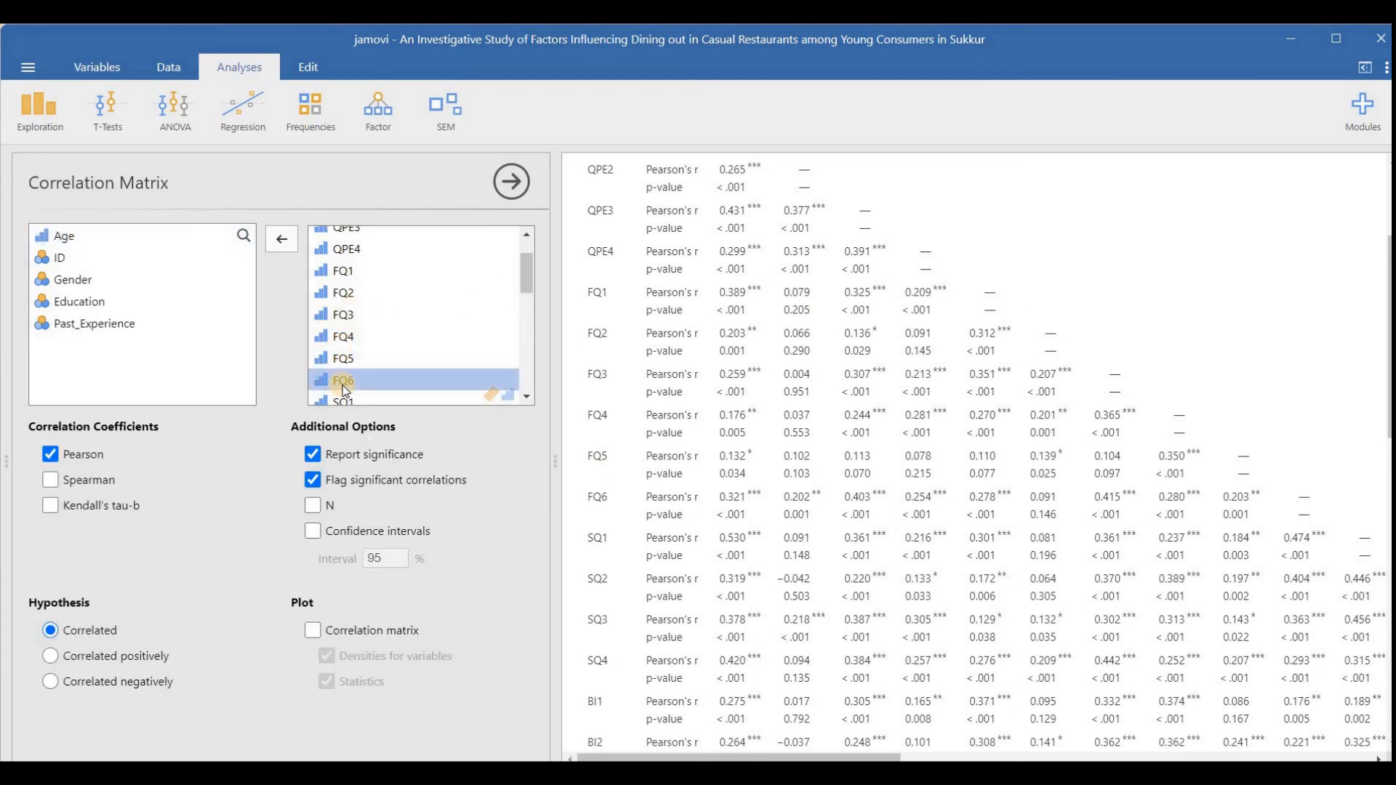
{"action": "scroll", "coordinate": [408, 376], "scroll_direction": "down", "scroll_amount": 5}
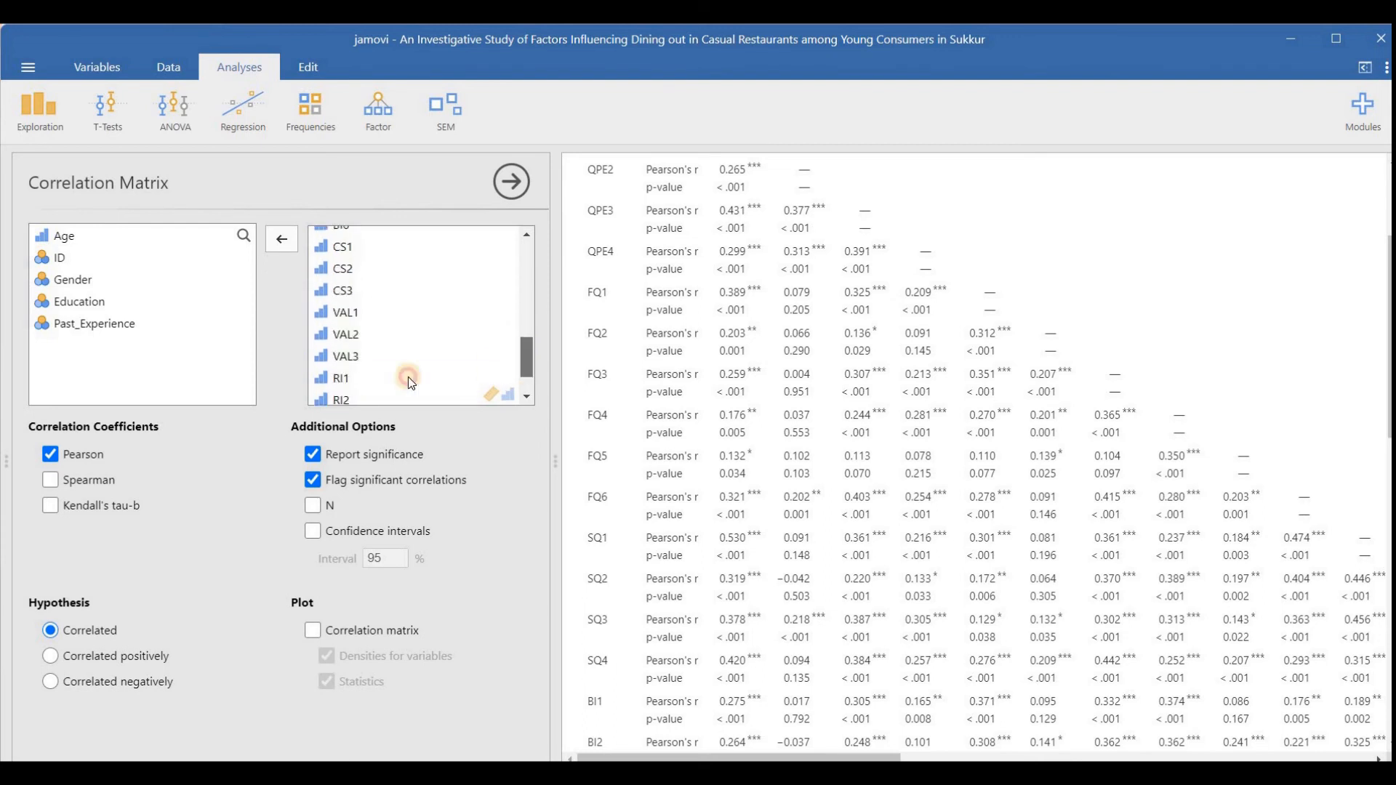
{"action": "left_click", "coordinate": [342, 398], "text": "shift"}
{"action": "left_click", "coordinate": [285, 241]}
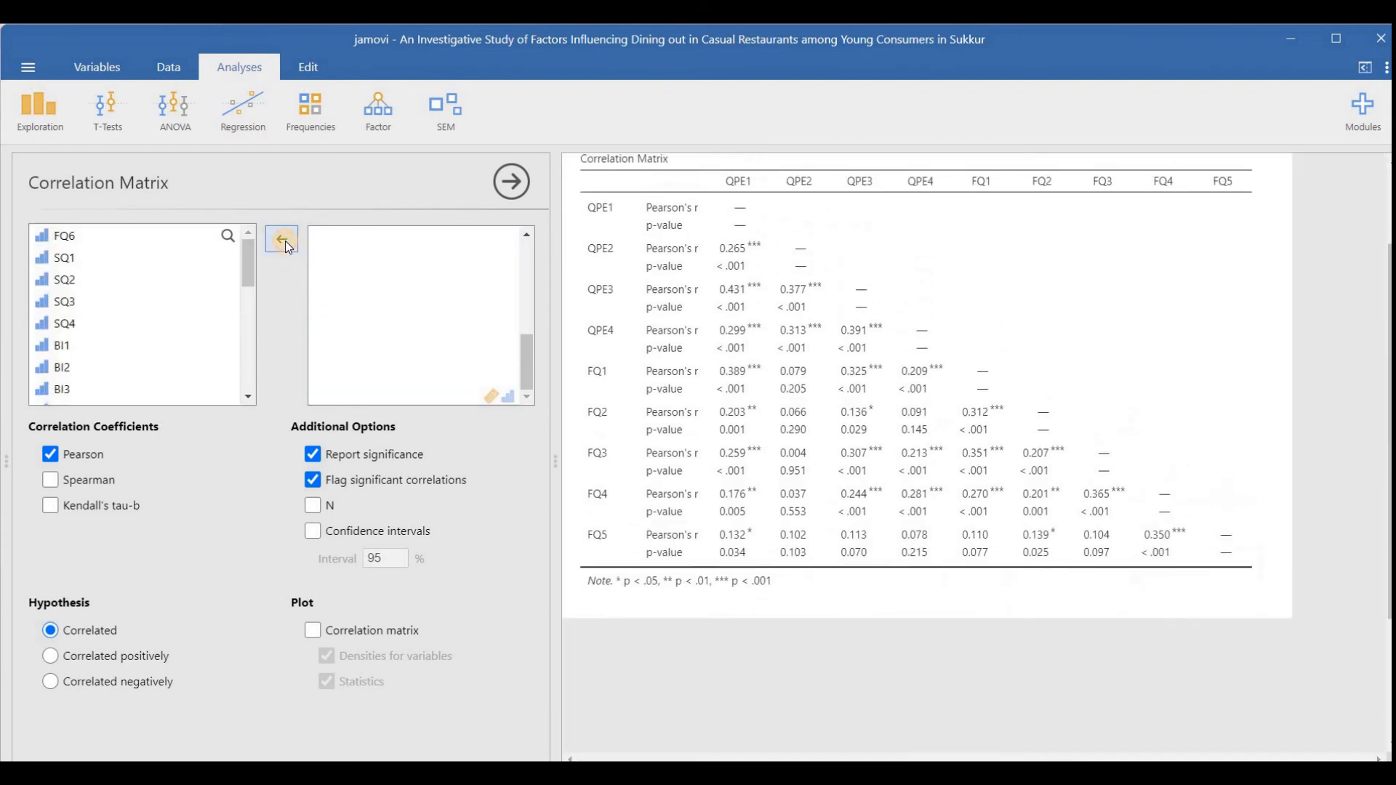
- Switch to the survey data set in IBM SPSS Statistics, show its data values and start a Bivariate Correlations analysis
{"action": "left_click", "coordinate": [780, 531]}
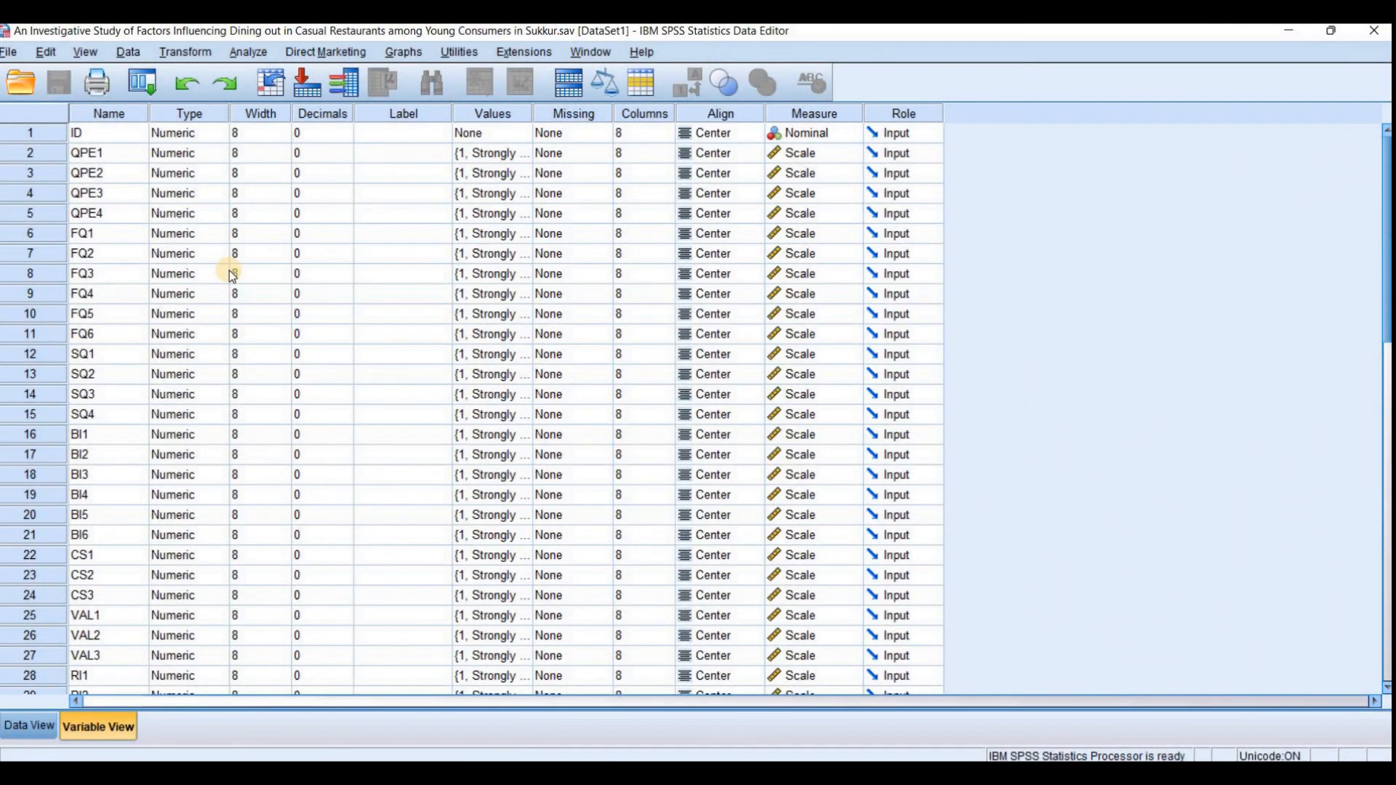
{"action": "left_click", "coordinate": [31, 725]}
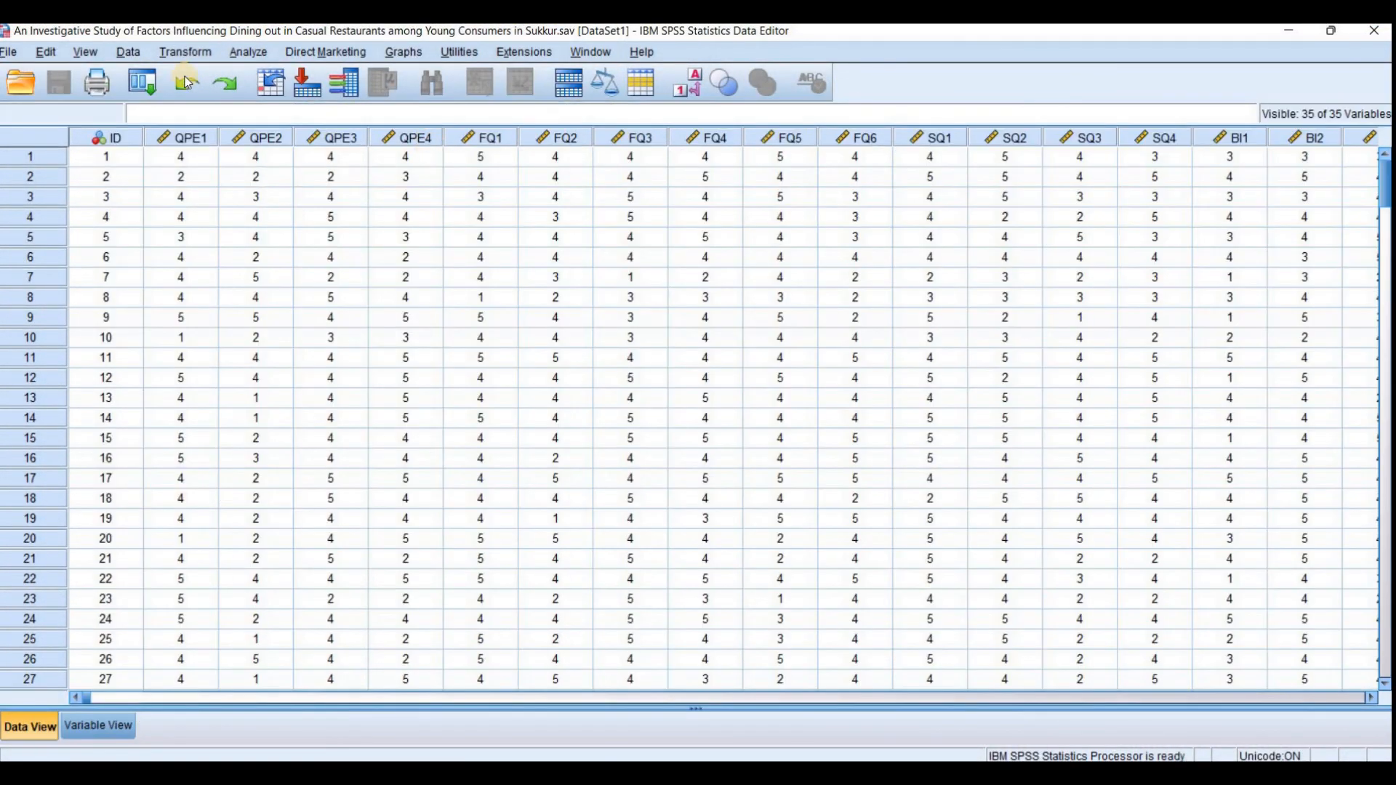
{"action": "left_click", "coordinate": [249, 52]}
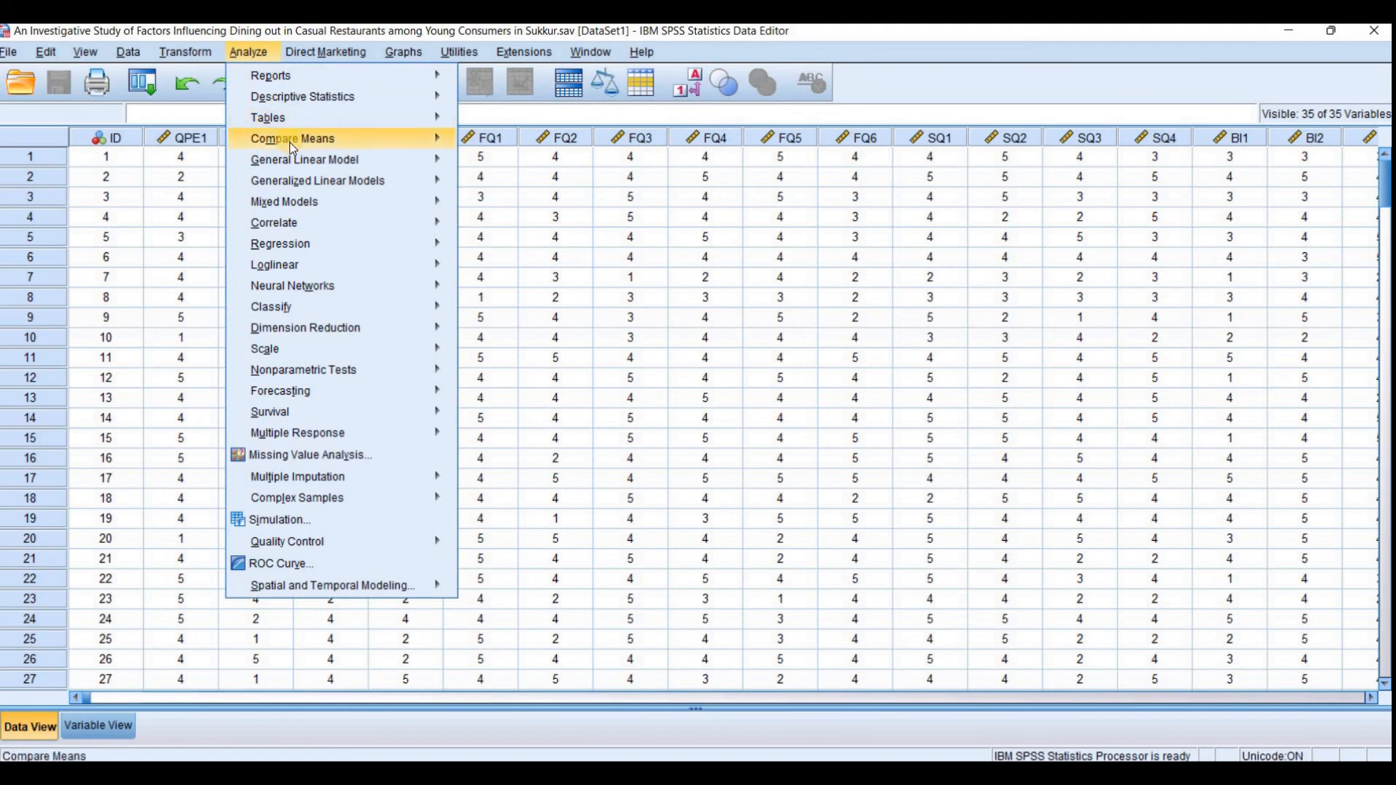
{"action": "mouse_move", "coordinate": [360, 224]}
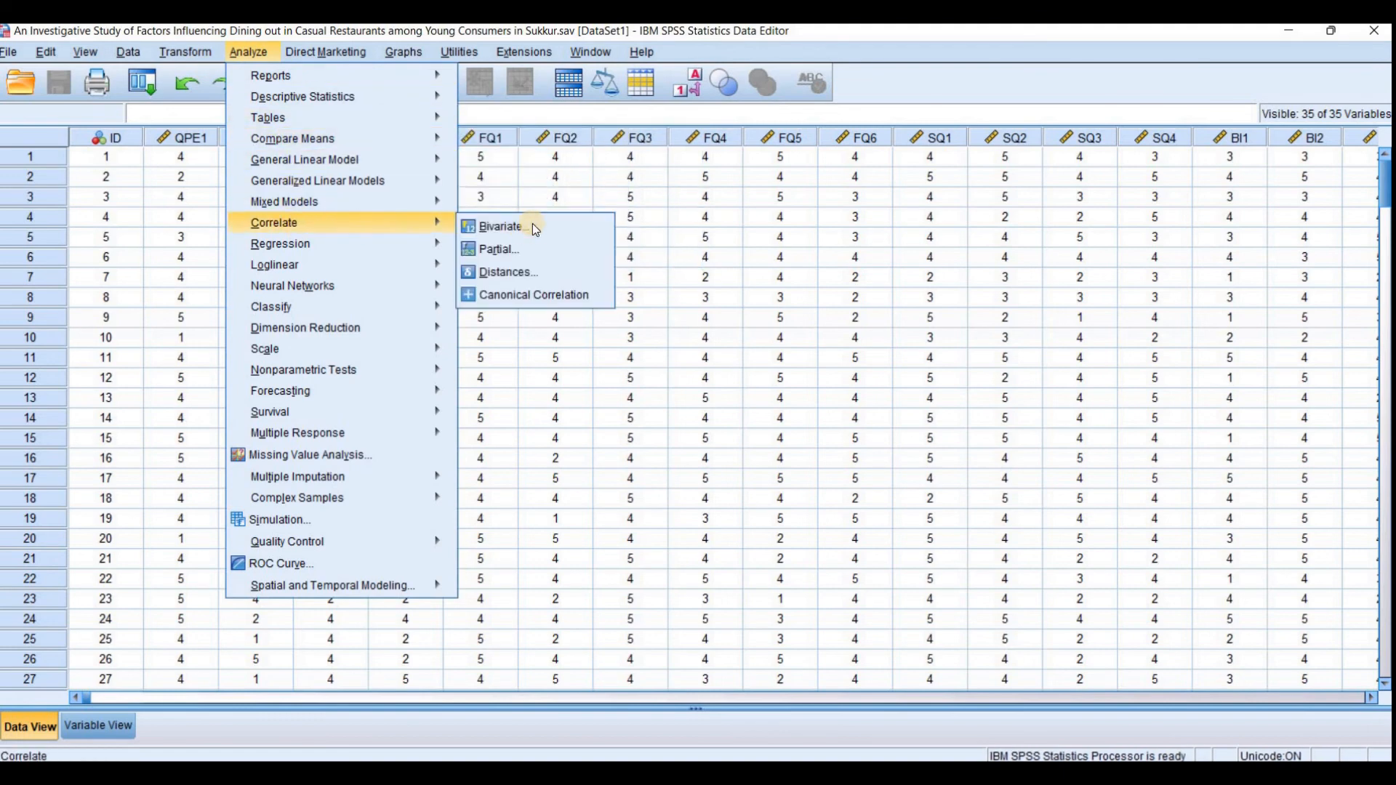
{"action": "left_click", "coordinate": [536, 228]}
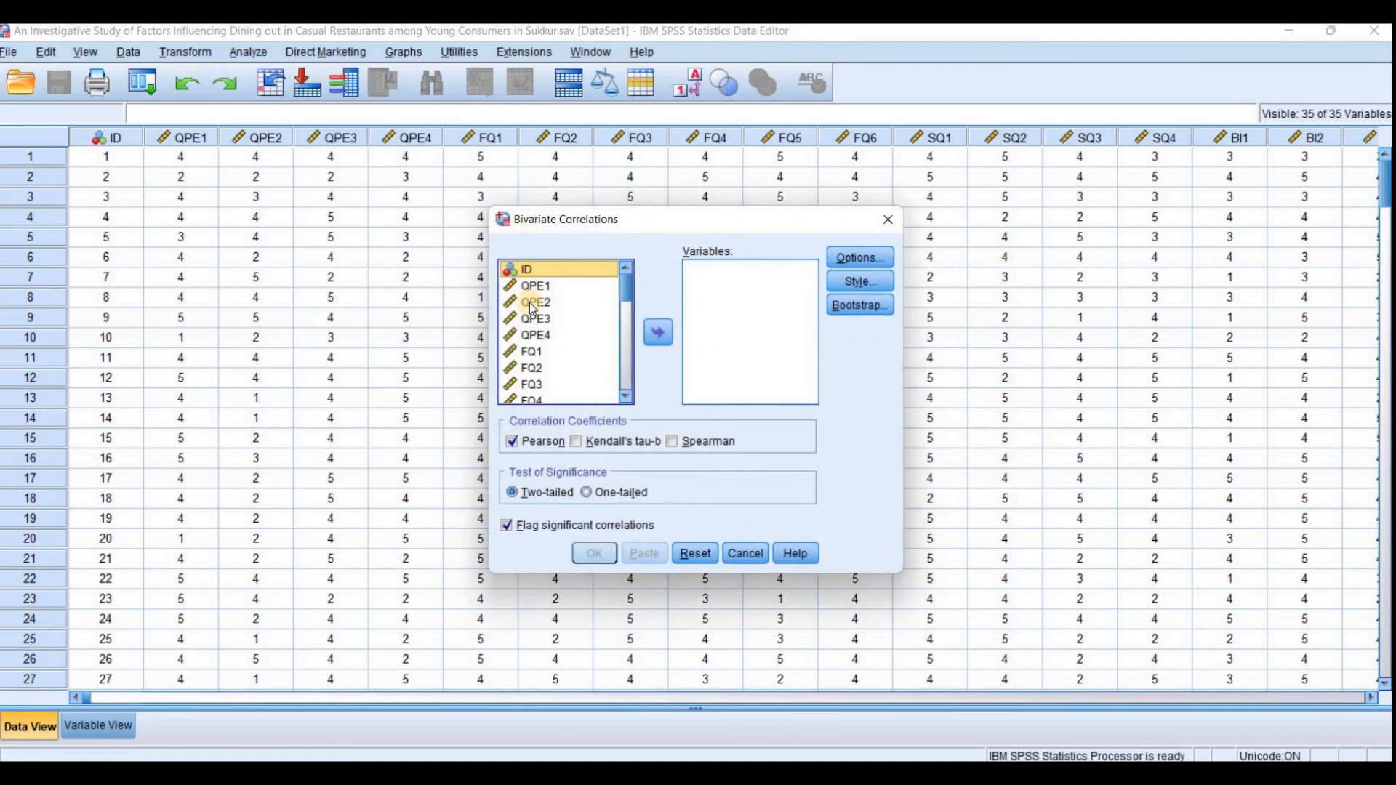
- Run two-tailed Pearson correlations for QPE1 through QPE4 with significant correlations flagged
{"action": "left_click", "coordinate": [532, 286]}
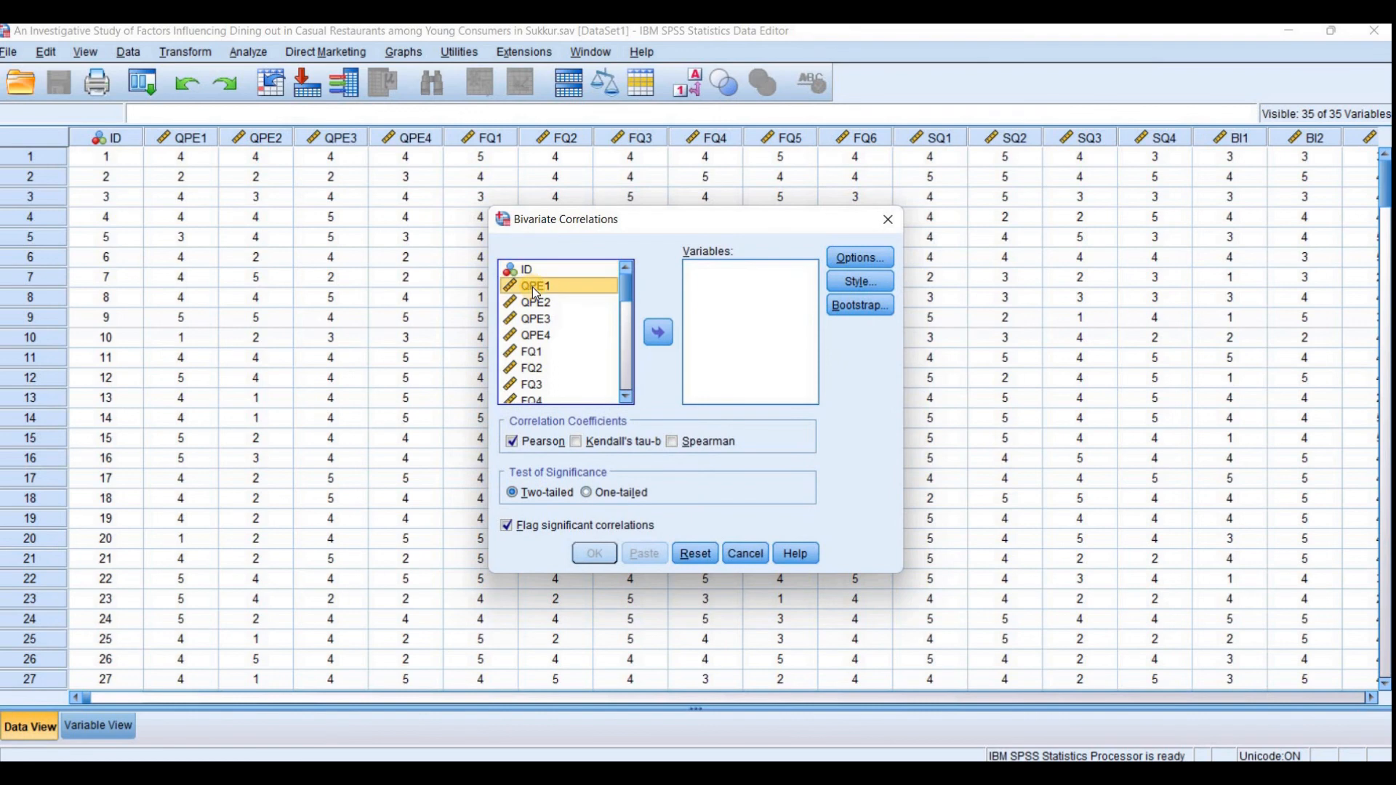
{"action": "left_click", "coordinate": [540, 339], "text": "shift"}
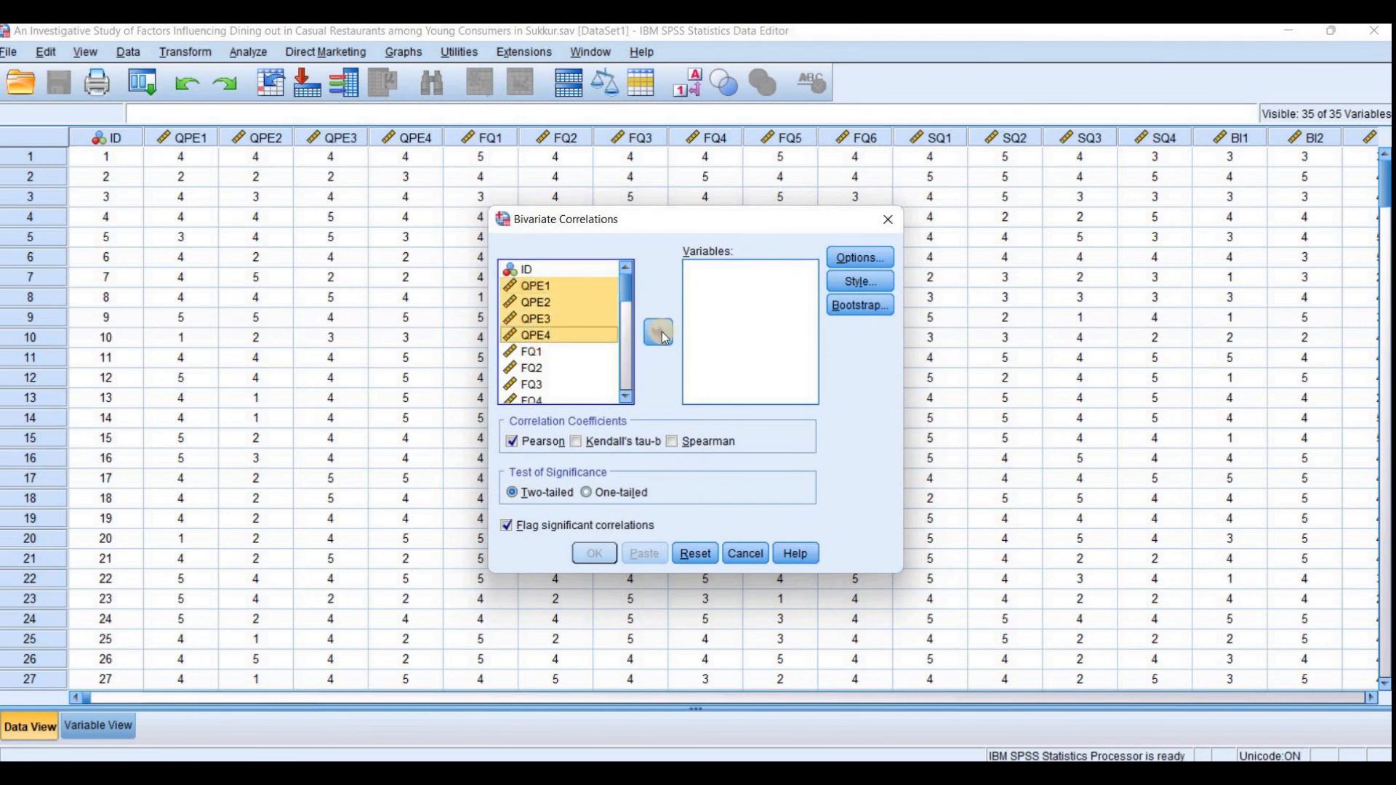
{"action": "left_click", "coordinate": [658, 332]}
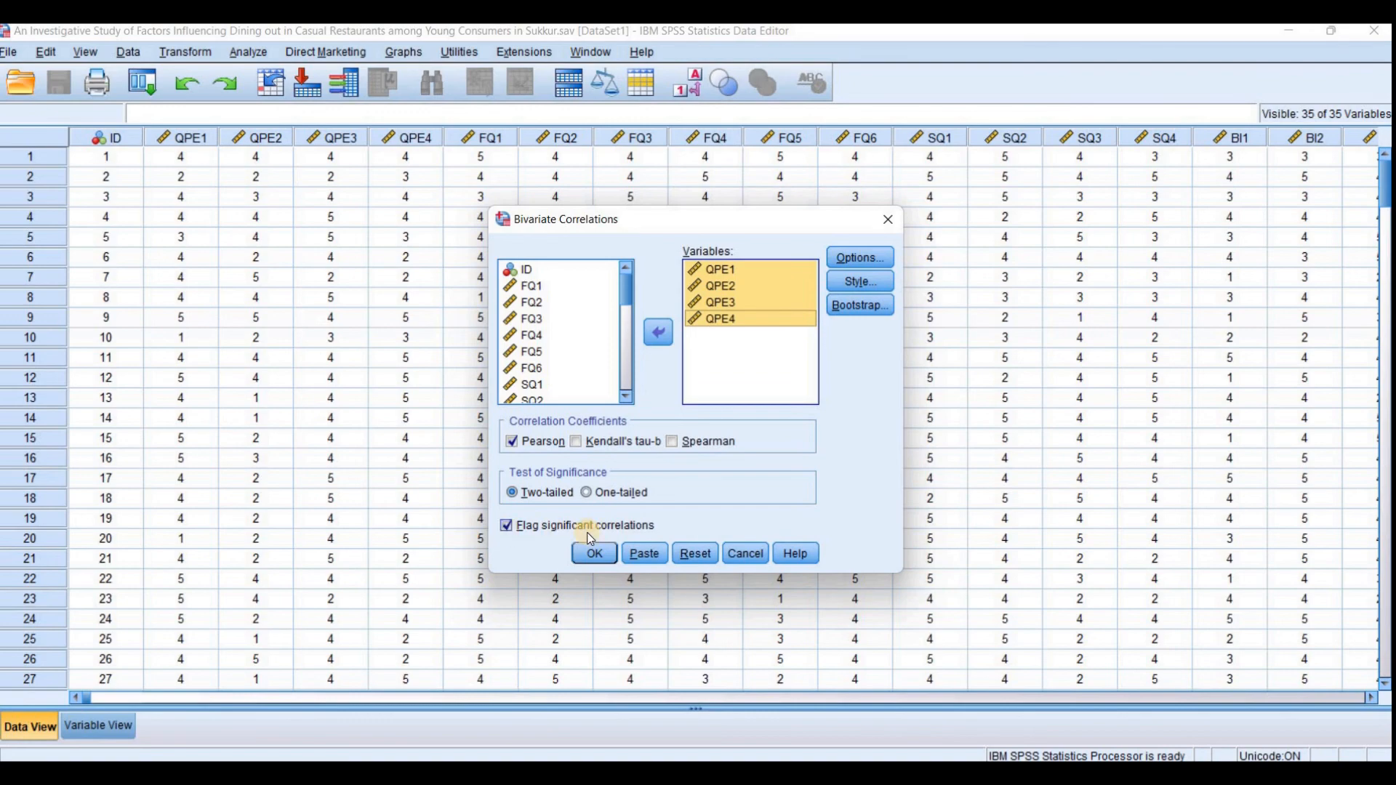
{"action": "left_click", "coordinate": [595, 554]}
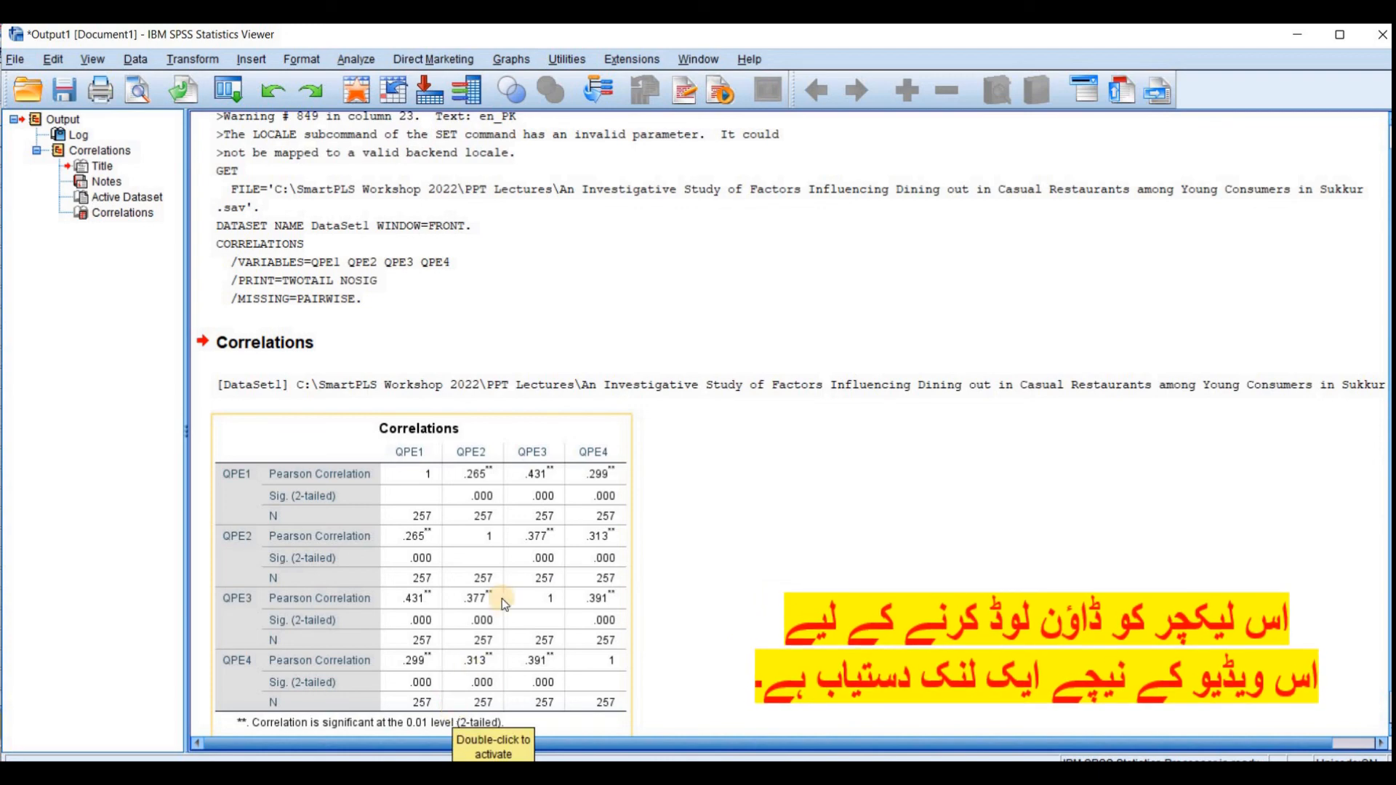
- Switch back to jamovi, try the Correlated positively and Correlated negatively hypotheses, and return to Correlated
{"action": "mouse_move", "coordinate": [836, 773]}
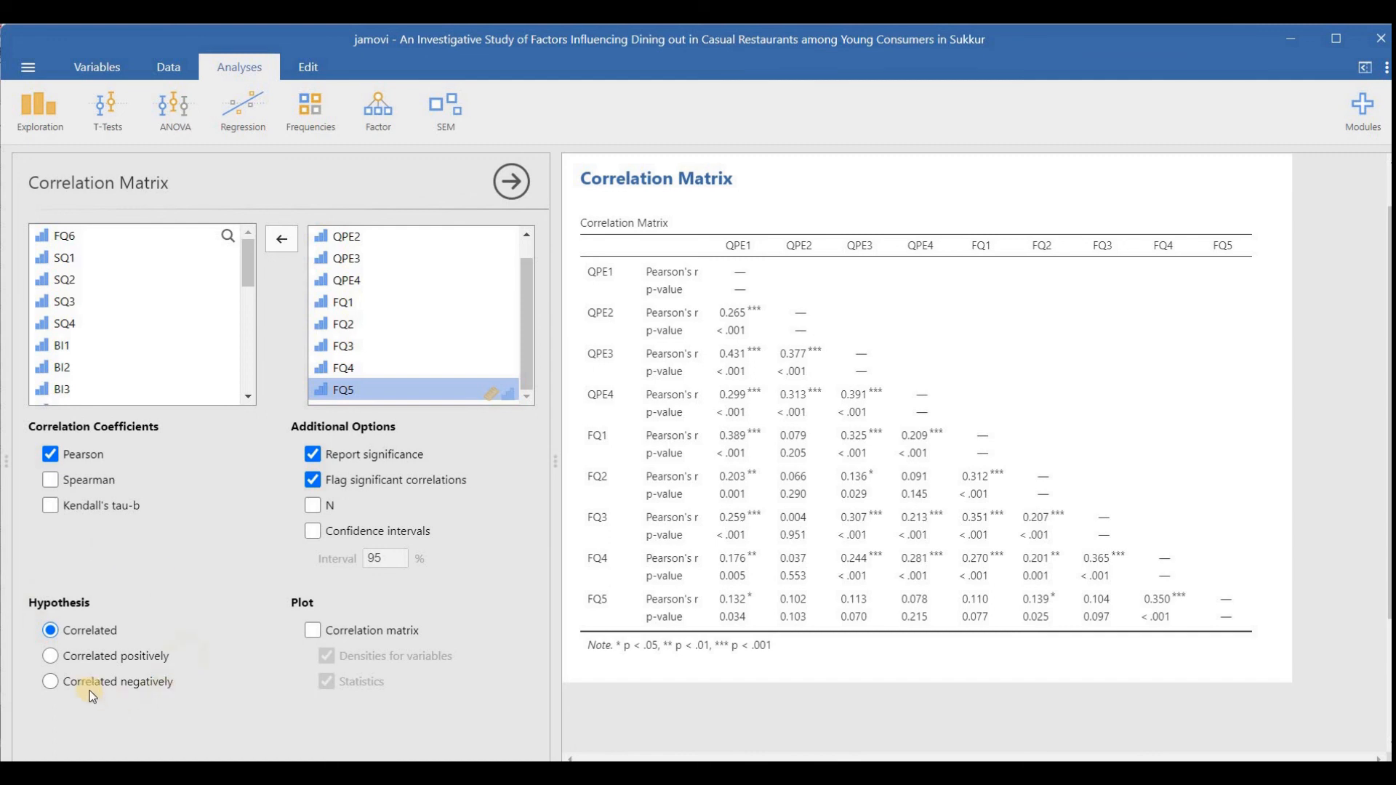
{"action": "left_click", "coordinate": [58, 634]}
{"action": "left_click", "coordinate": [101, 658]}
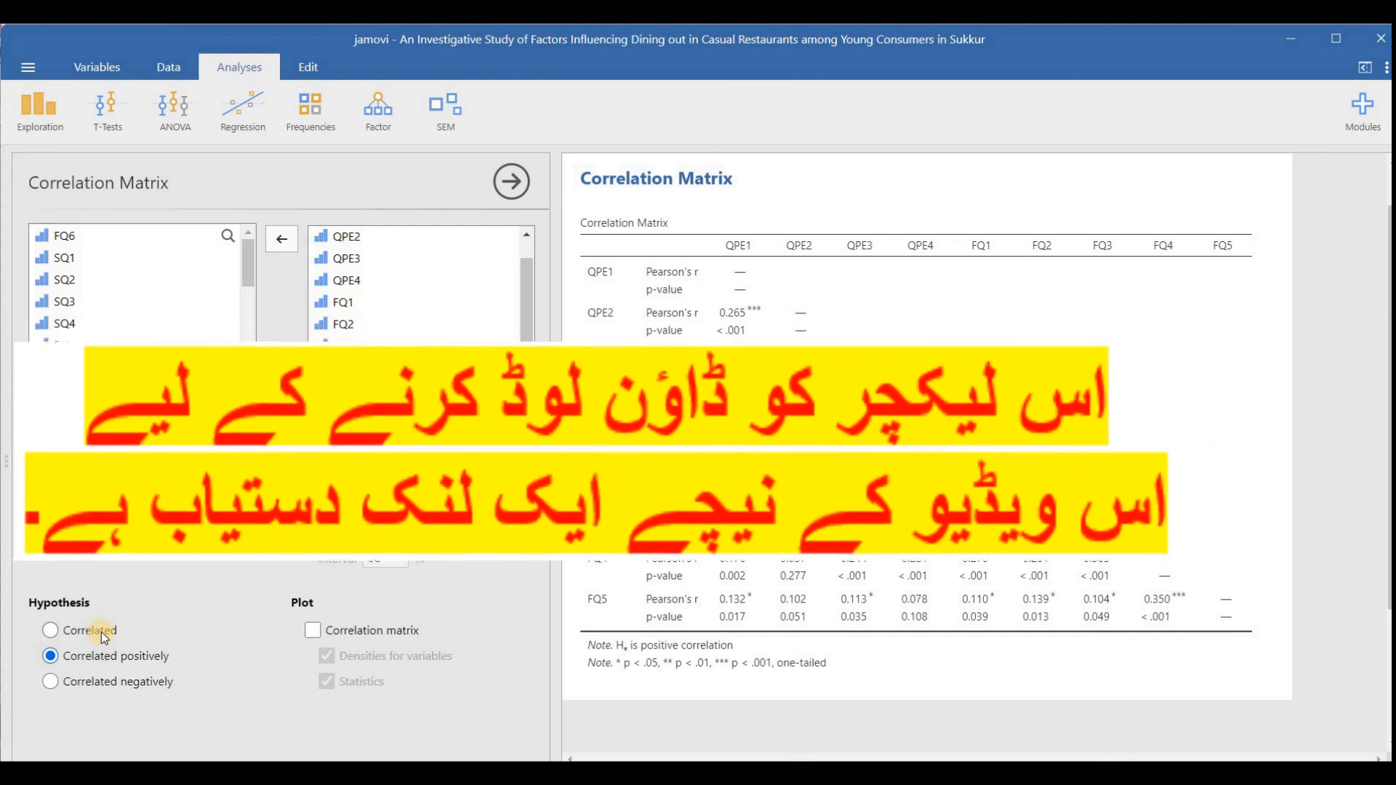
{"action": "left_click", "coordinate": [104, 682]}
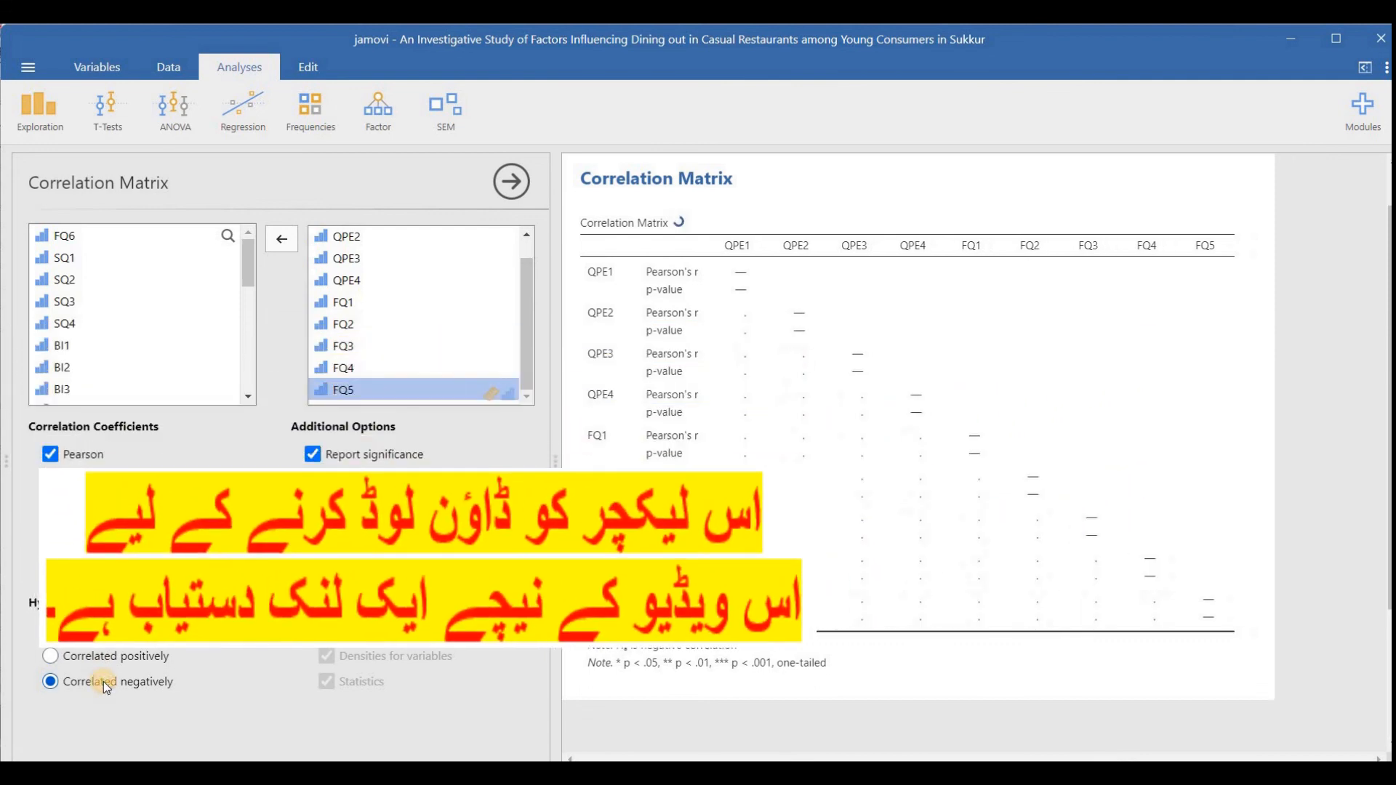
{"action": "left_click", "coordinate": [101, 657]}
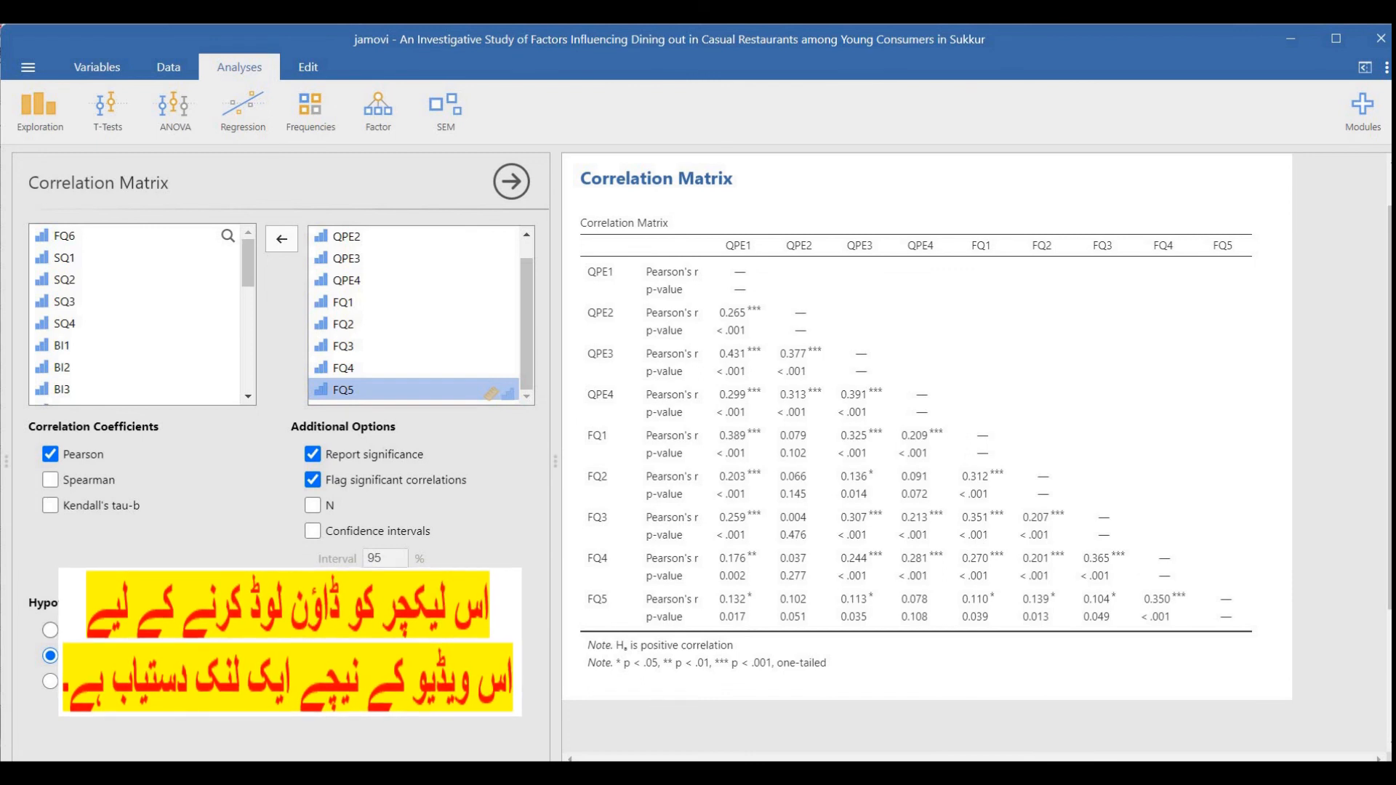
{"action": "left_click", "coordinate": [102, 630]}
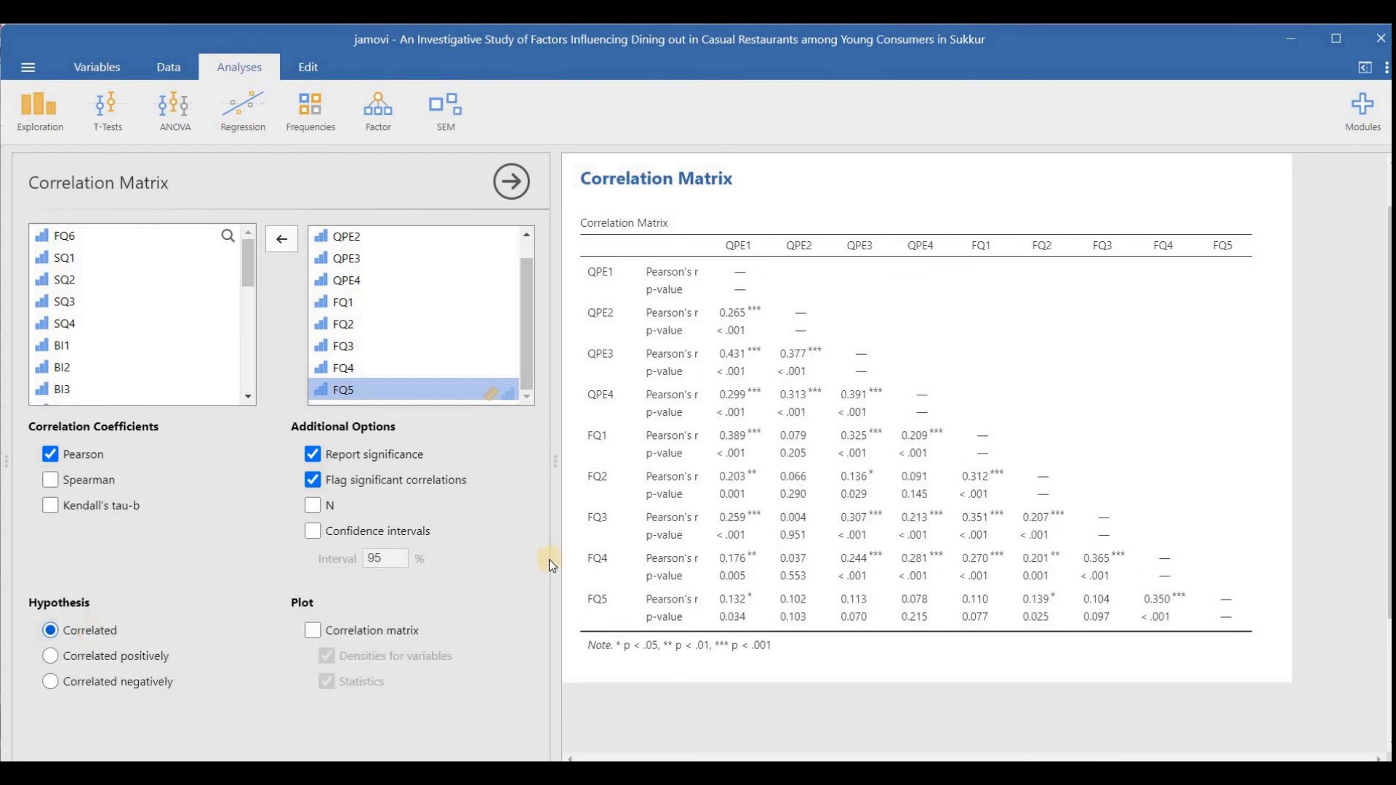